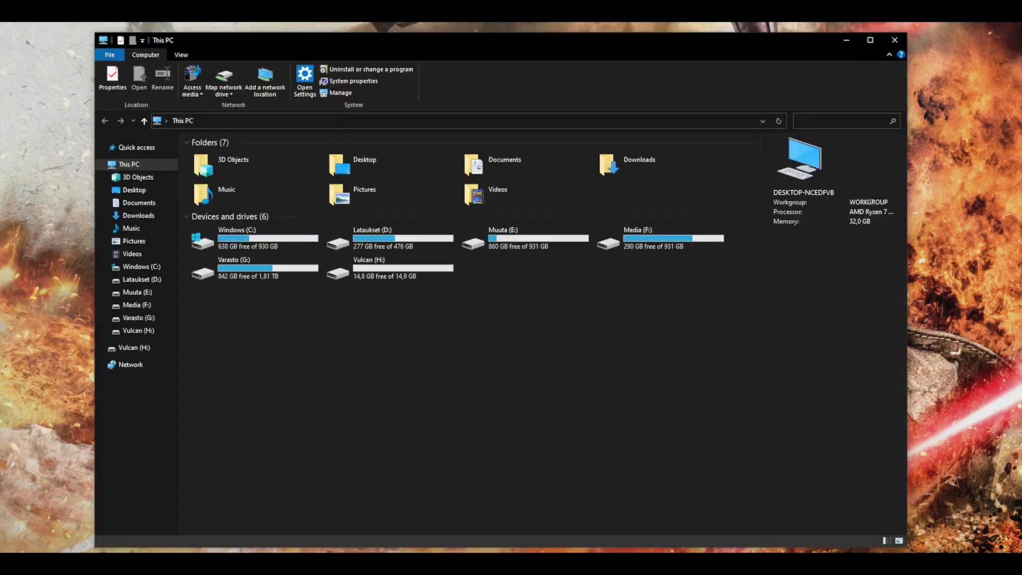
# Open the Format dialog for Vulcan (H:), keeping NTFS and the volume label Vulcan.
pyautogui.click(137, 350)
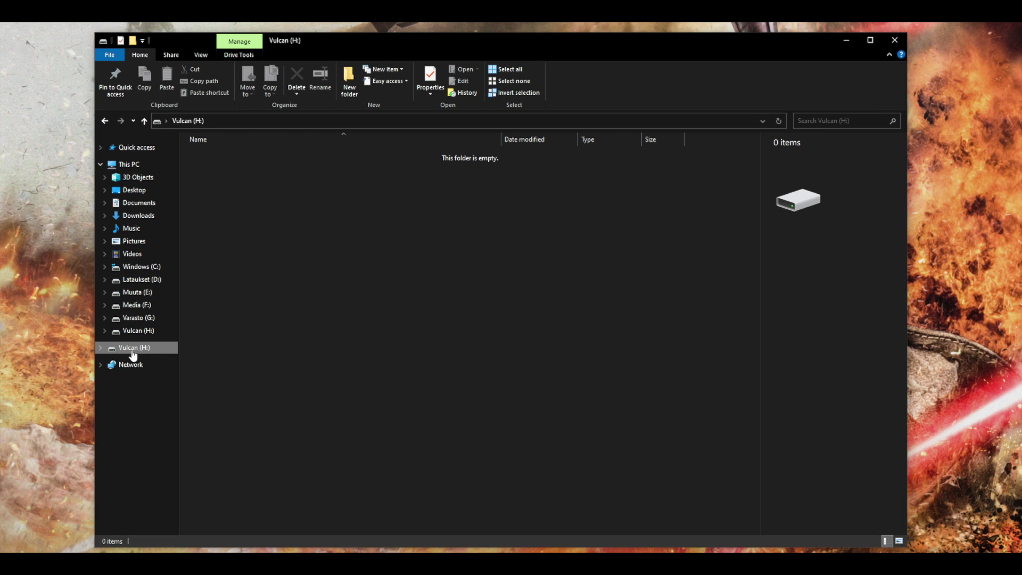
pyautogui.rightClick(133, 354)
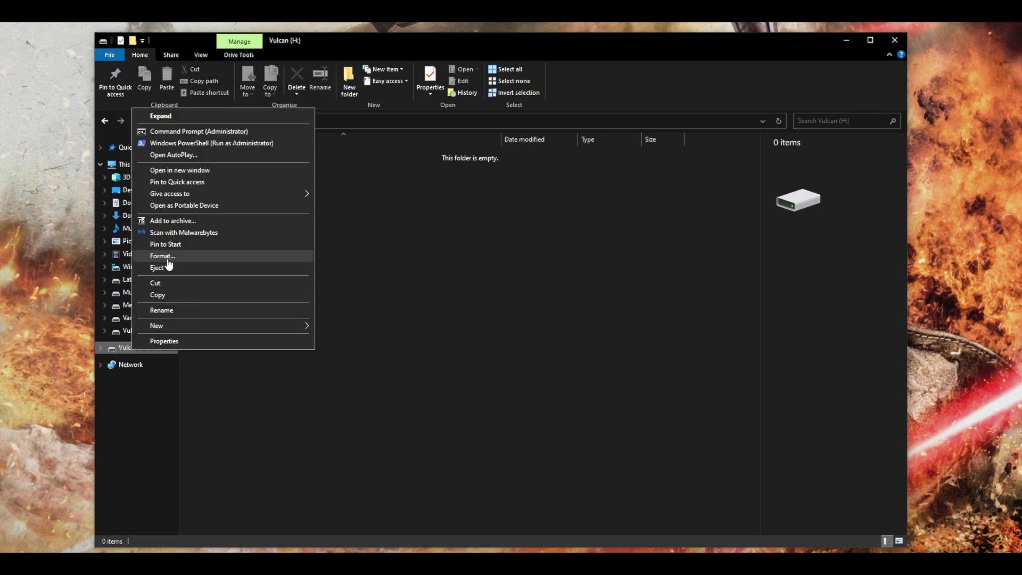
pyautogui.click(255, 375)
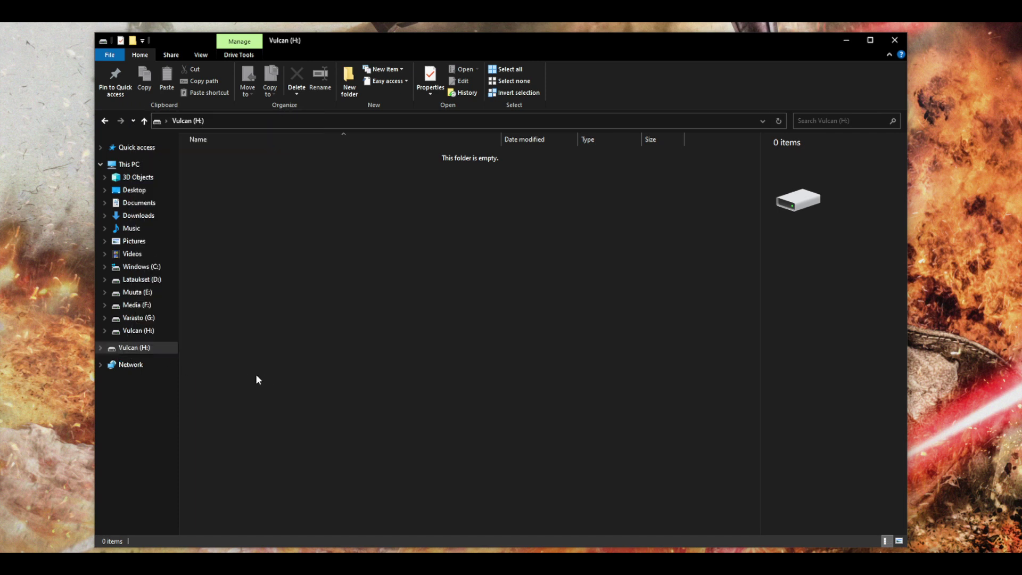
pyautogui.rightClick(130, 352)
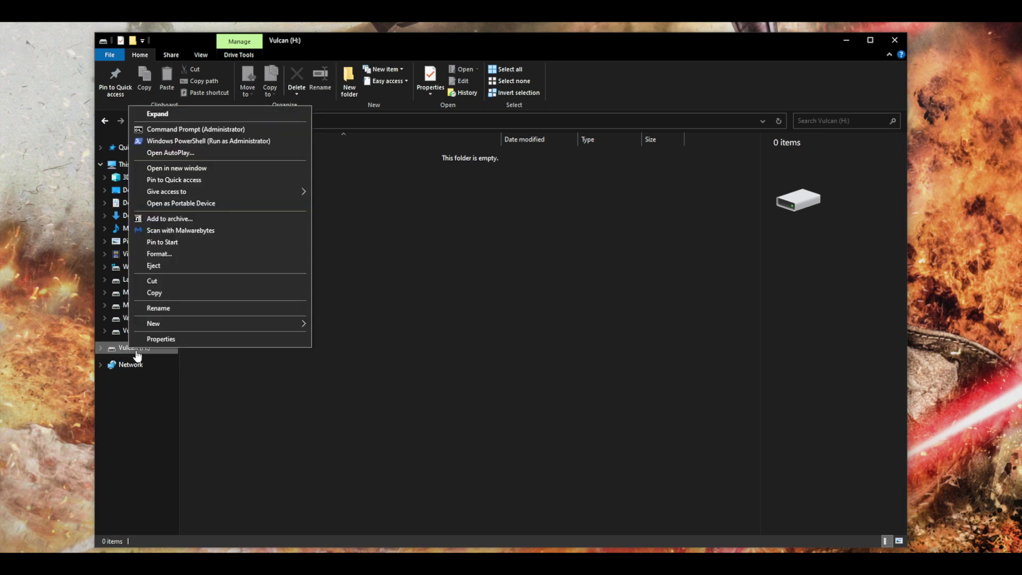
pyautogui.click(184, 258)
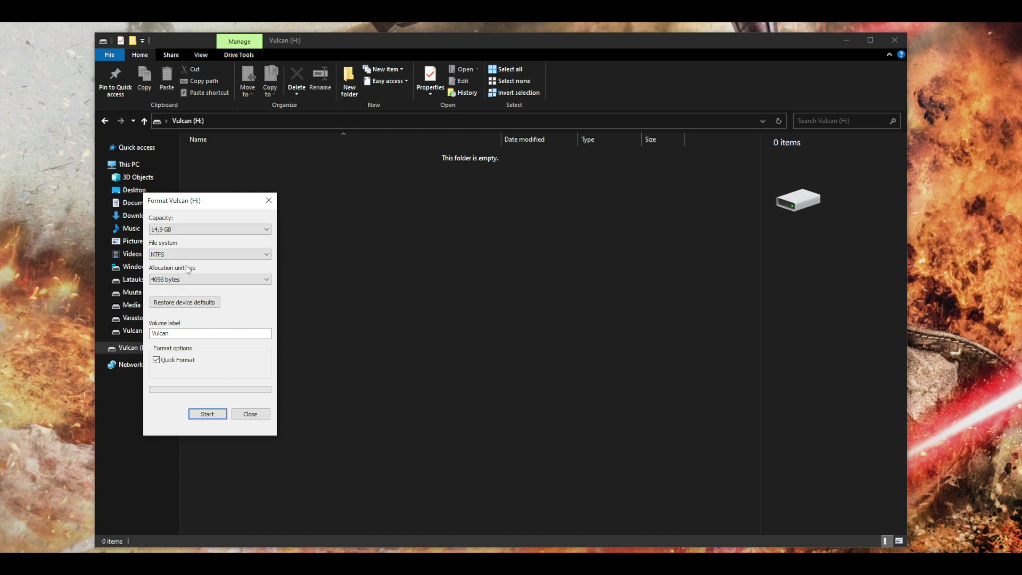
pyautogui.doubleClick(180, 333)
pyautogui.click(177, 333)
pyautogui.moveTo(197, 336); pyautogui.dragTo(156, 336)
pyautogui.click(177, 334)
# Quick-format the drive, confirming the data-erase warning and the Format Complete notice.
pyautogui.click(202, 418)
pyautogui.click(201, 416)
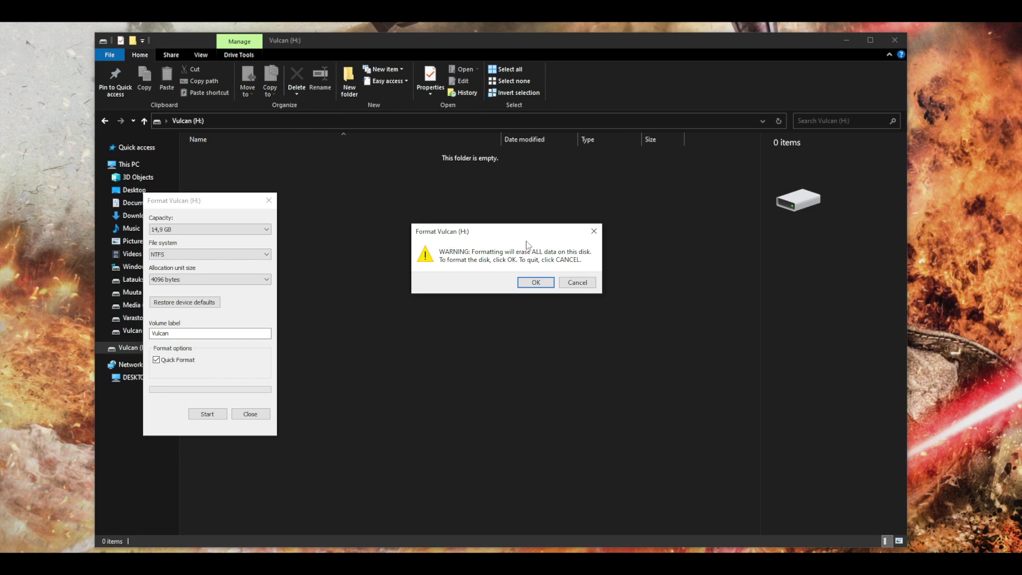
pyautogui.click(536, 283)
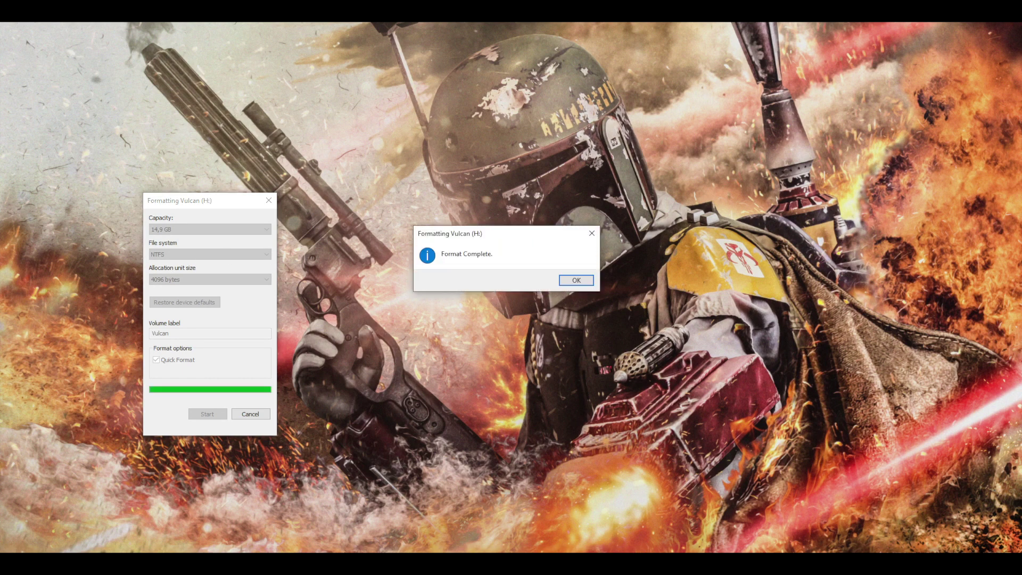
pyautogui.click(571, 282)
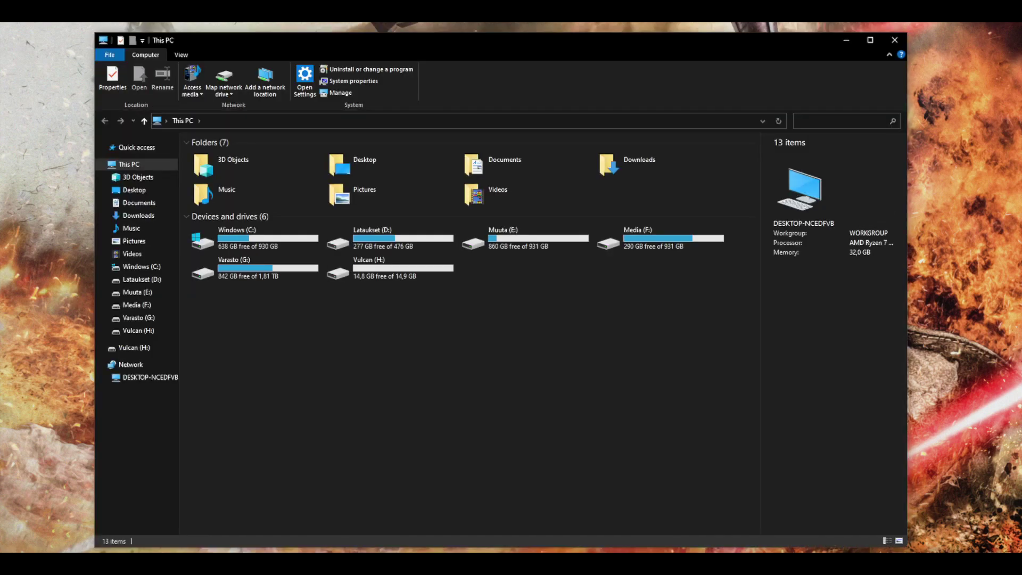
# Open the freshly formatted Vulcan (H:) drive, which shows 0 items.
pyautogui.click(134, 348)
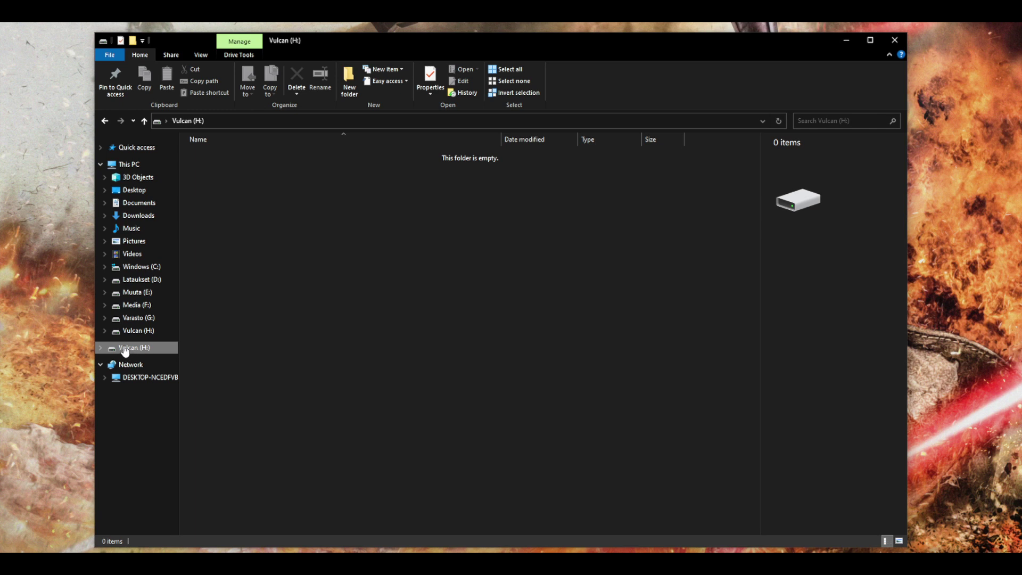
pyautogui.rightClick(126, 350)
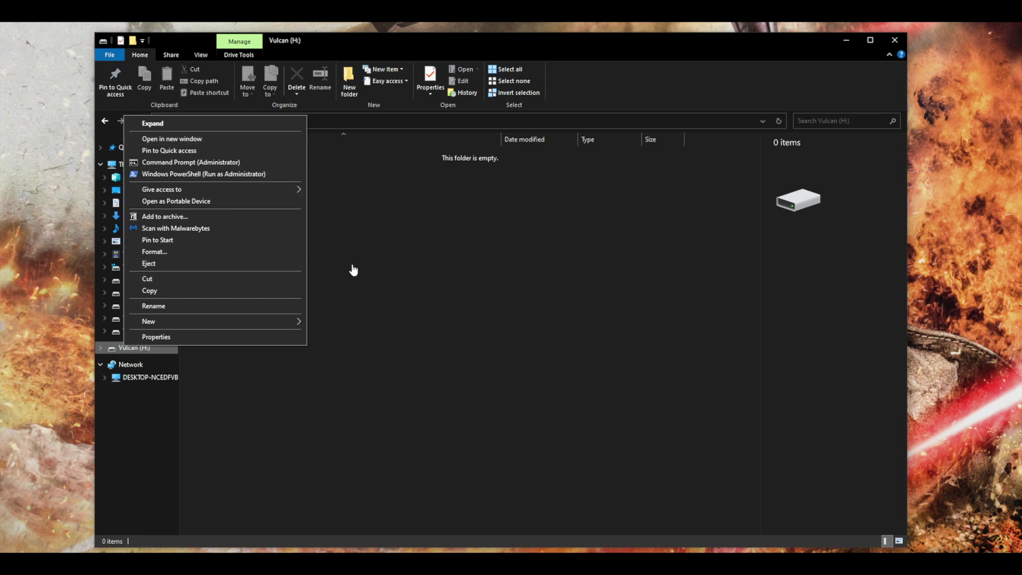
# Search the Start menu for 'bitlocker' to bring up Manage BitLocker.
pyautogui.click(342, 316)
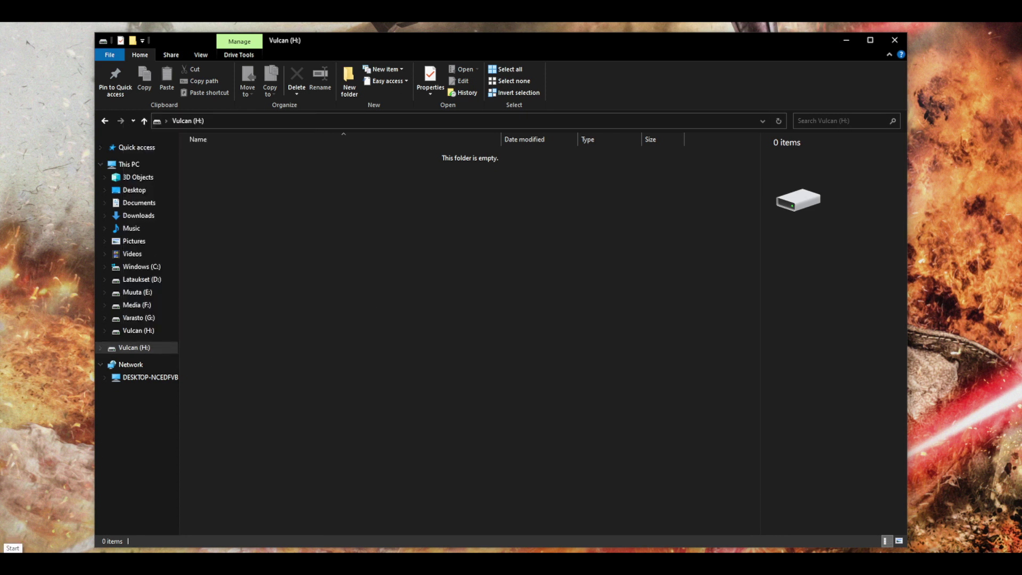
pyautogui.click(11, 559)
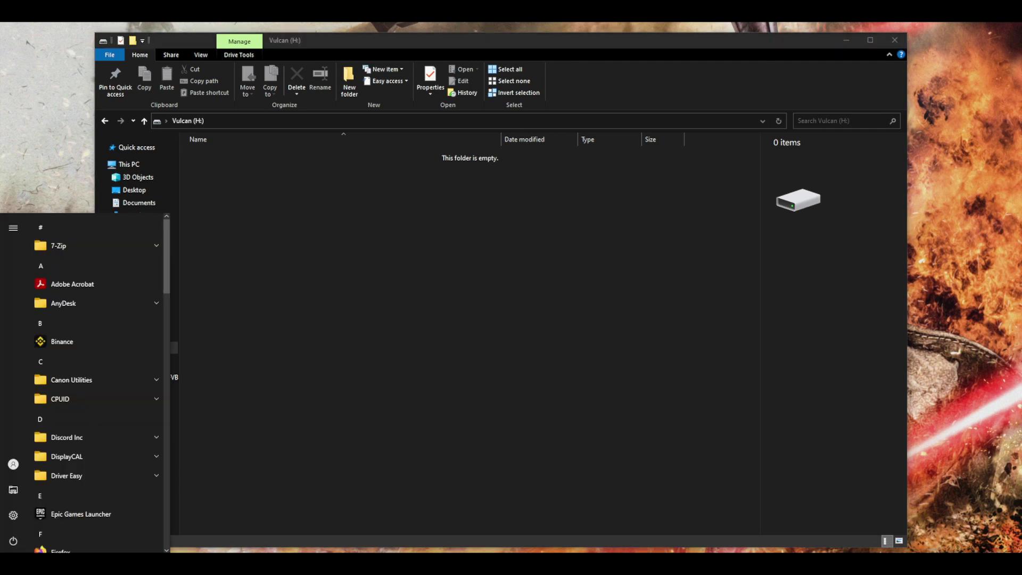
pyautogui.moveTo(51, 564)
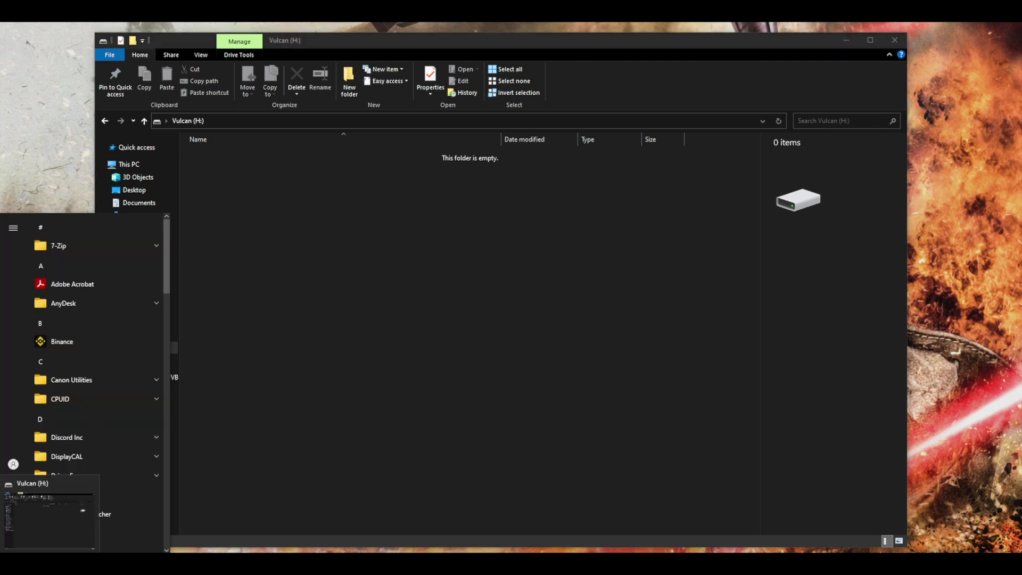
pyautogui.write('bitl')
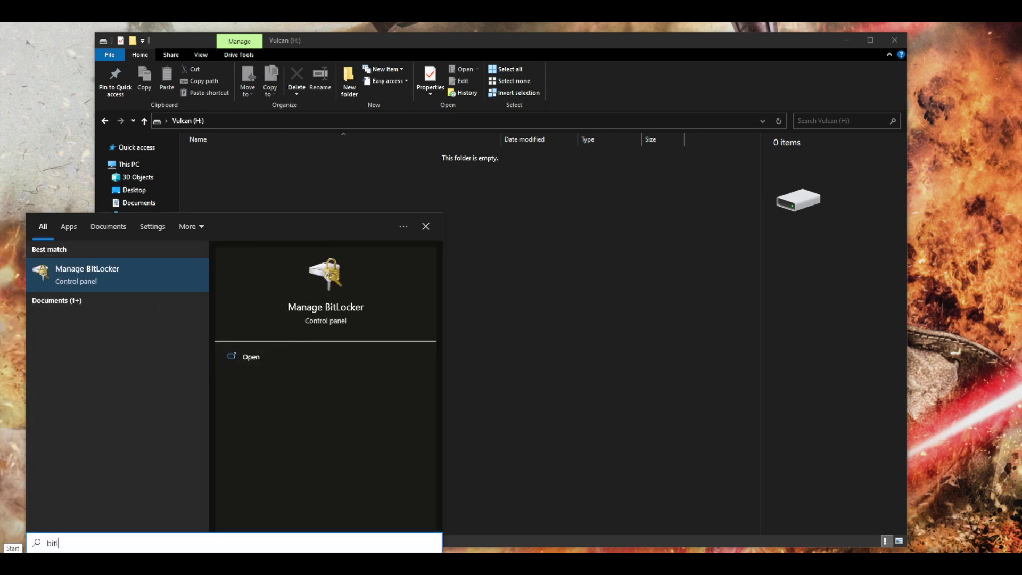
pyautogui.write('ocker')
# In Manage BitLocker, expand Vulcan (H:) under Removable data drives and turn on BitLocker.
pyautogui.click(97, 277)
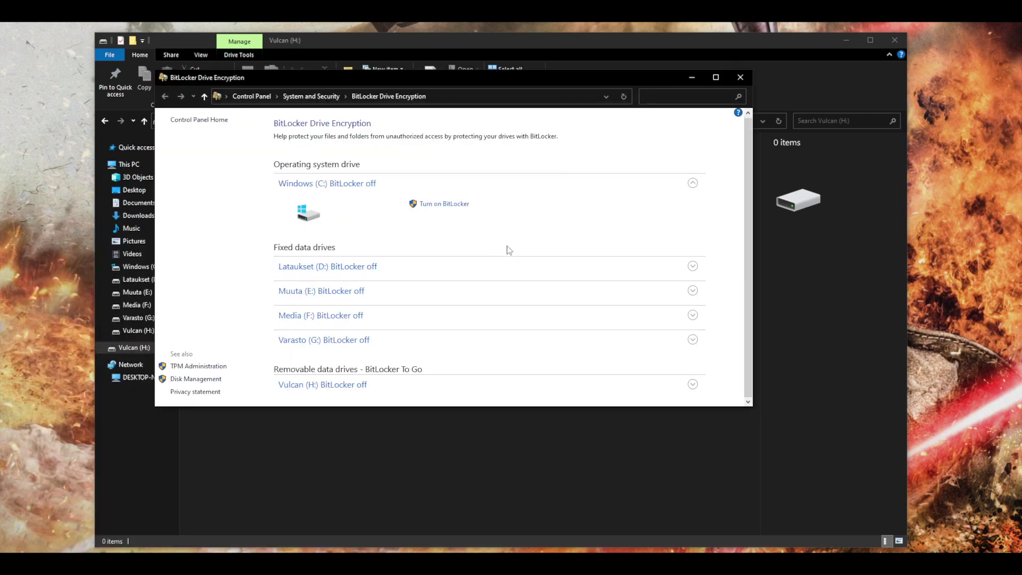
pyautogui.moveTo(538, 406); pyautogui.dragTo(537, 421)
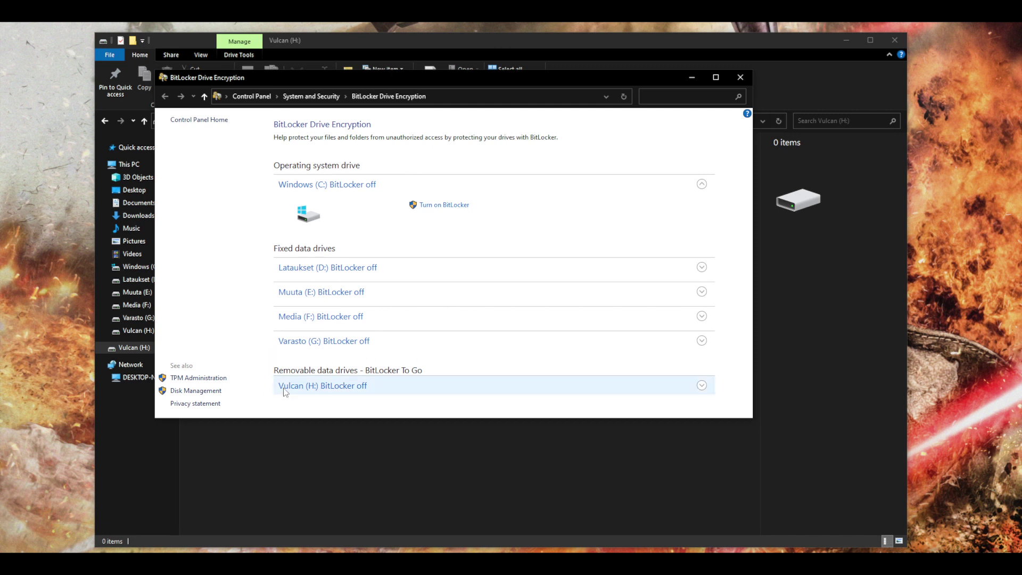
pyautogui.click(701, 386)
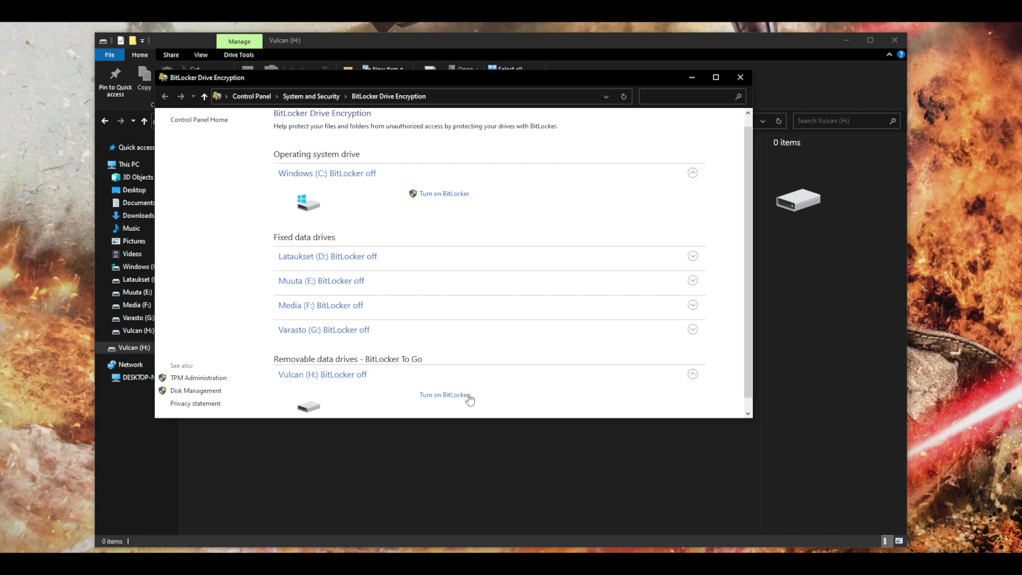
pyautogui.click(440, 401)
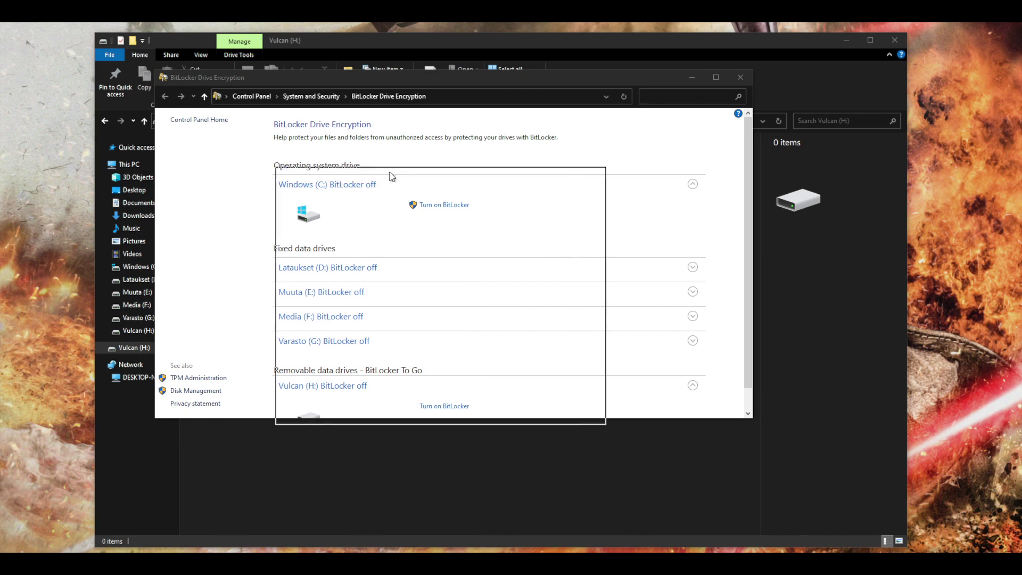
pyautogui.click(449, 43)
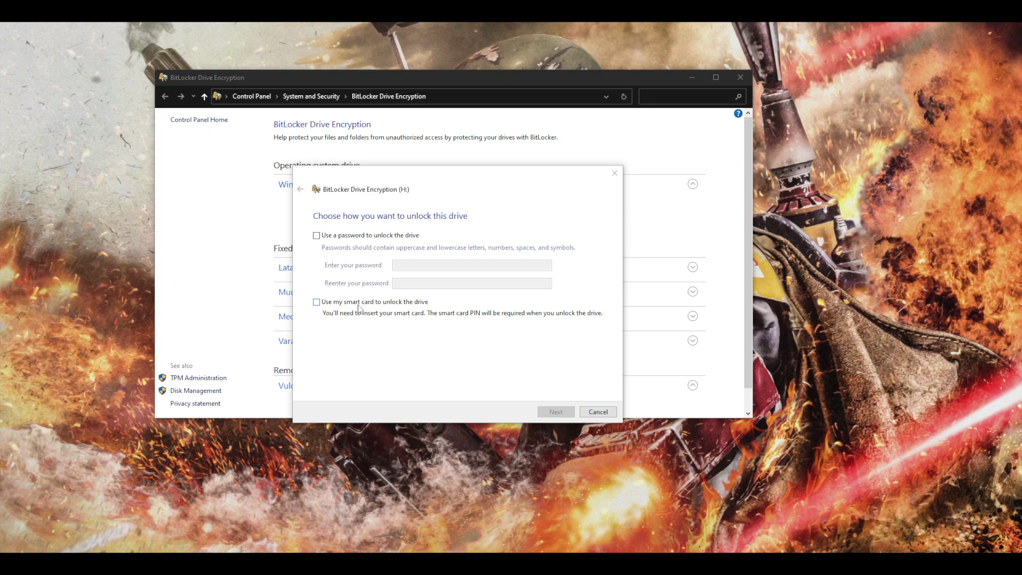
# Choose password unlock for drive H:, entering and confirming the password.
pyautogui.click(358, 237)
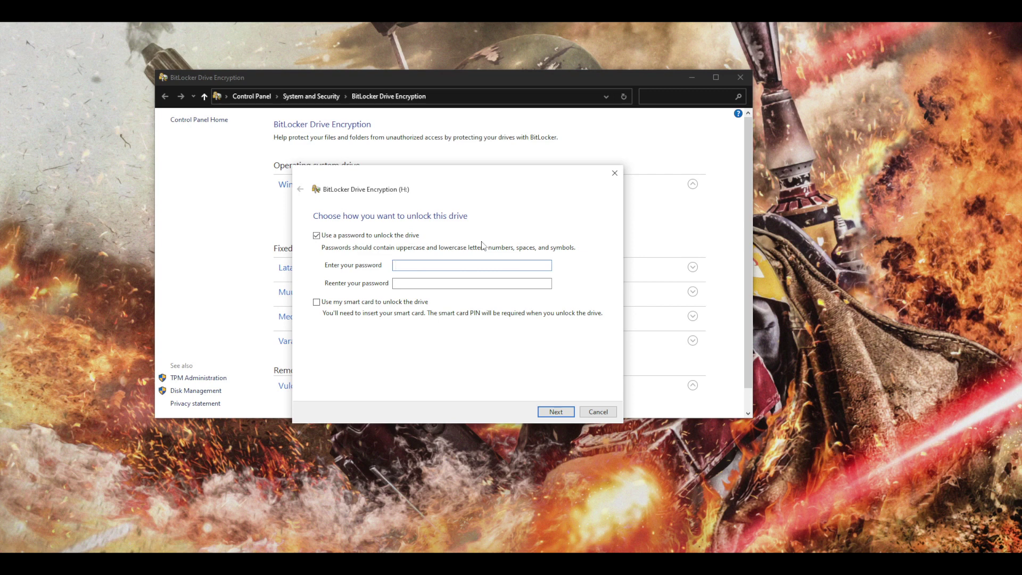
pyautogui.write('••••••••••••••••••')
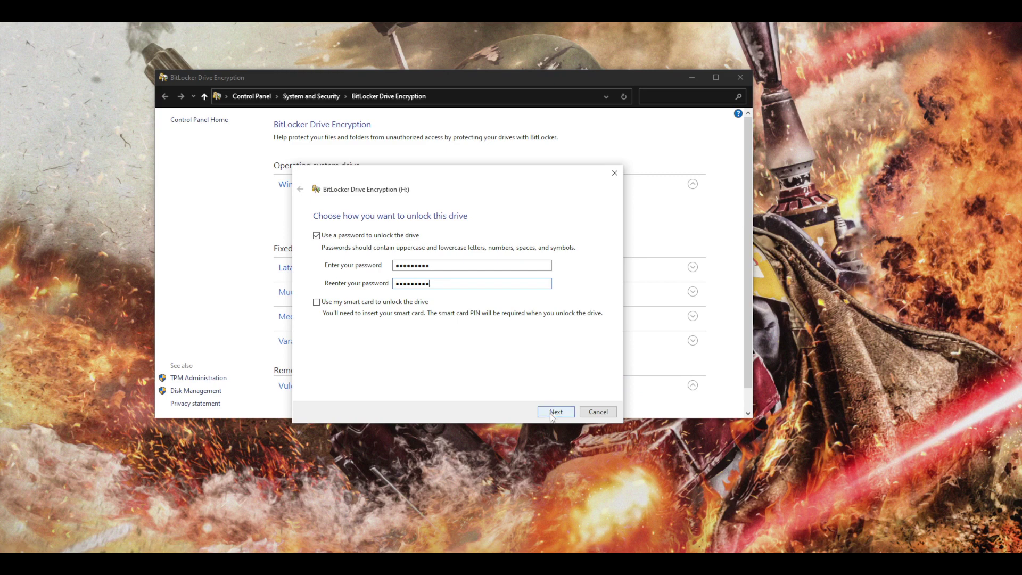
pyautogui.click(553, 412)
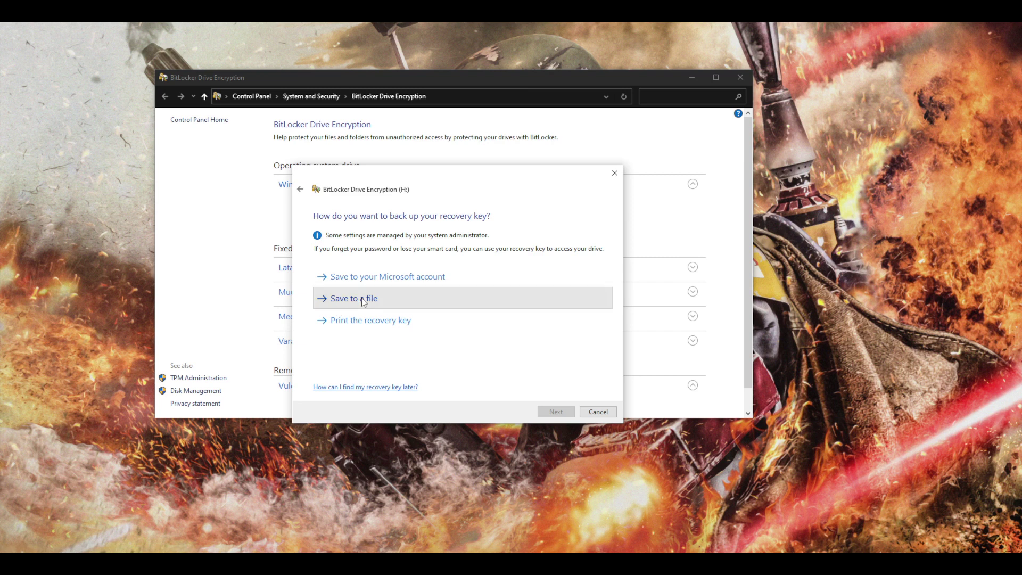
# Save the BitLocker recovery key to Downloads as a .TXT file with the suggested name.
pyautogui.click(363, 299)
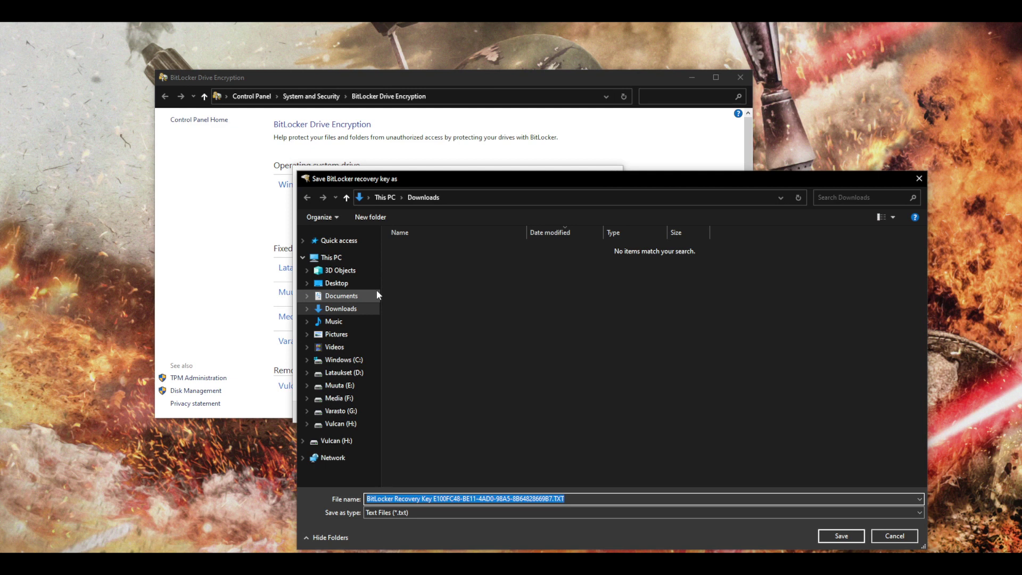
pyautogui.click(341, 313)
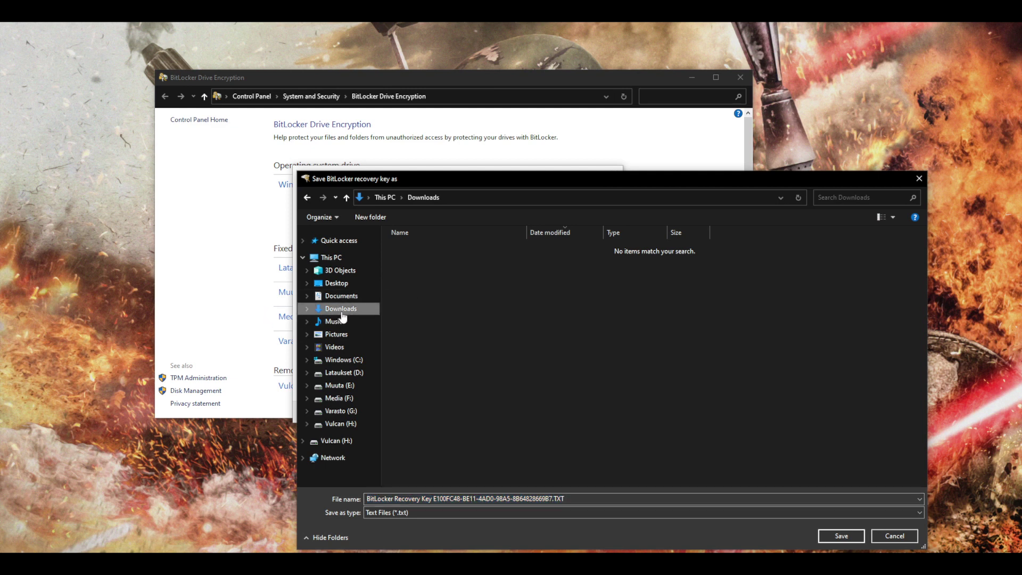
pyautogui.click(584, 498)
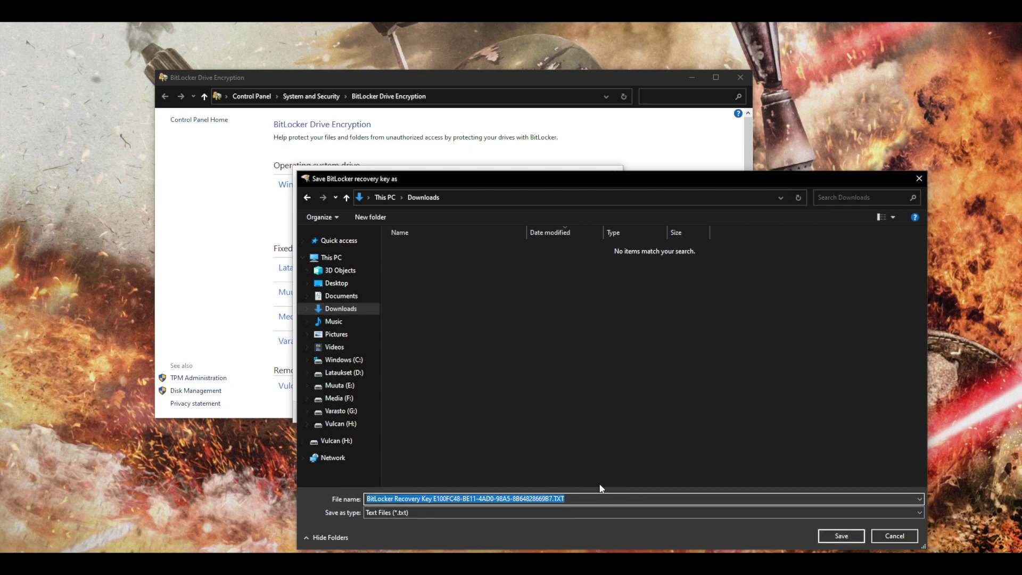
pyautogui.click(832, 542)
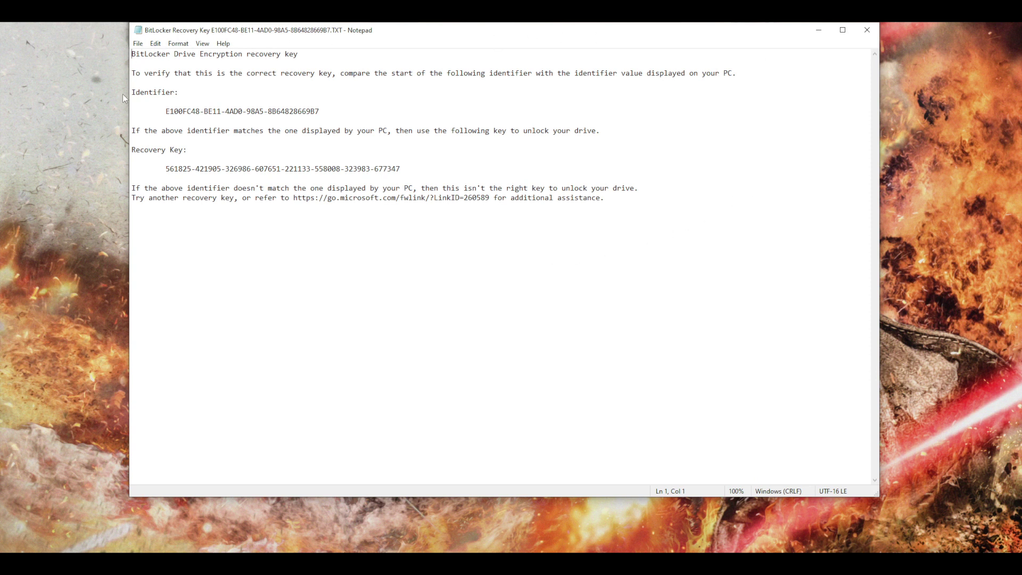
# Review the recovery key text file in Notepad, then close it.
pyautogui.click(819, 30)
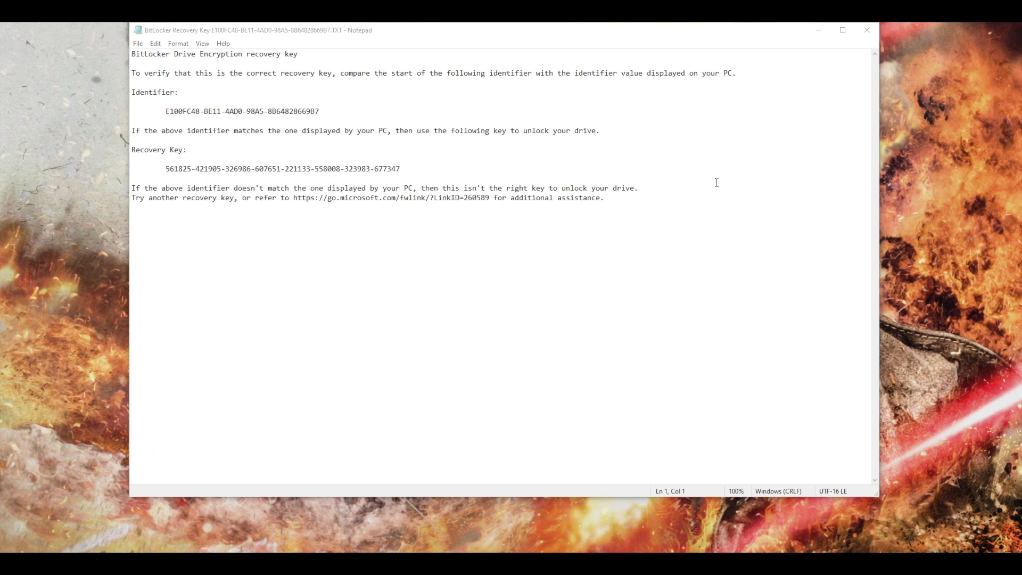
pyautogui.click(863, 36)
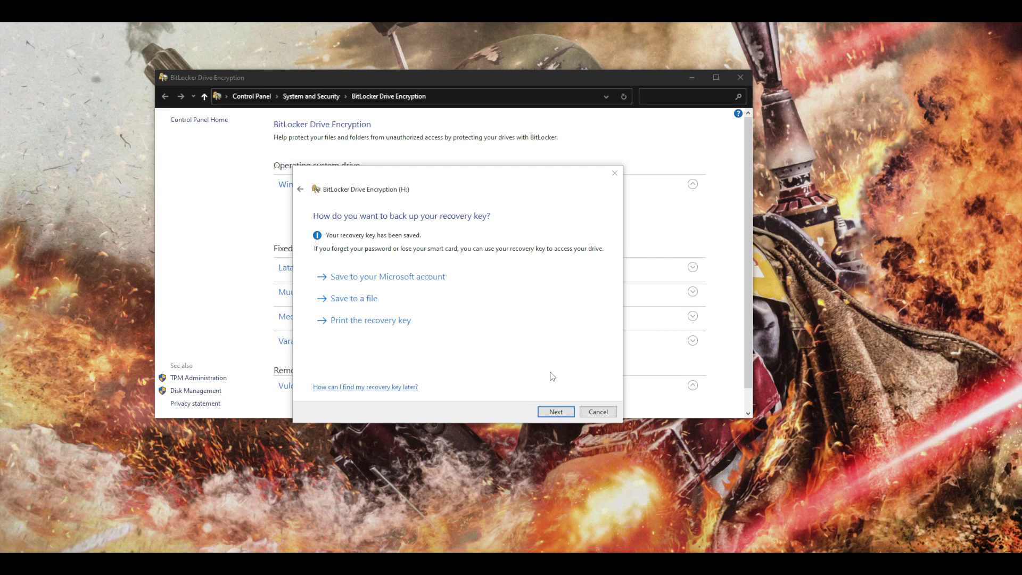
# Choose 'Encrypt entire drive' and Compatible mode for drive H:.
pyautogui.click(545, 413)
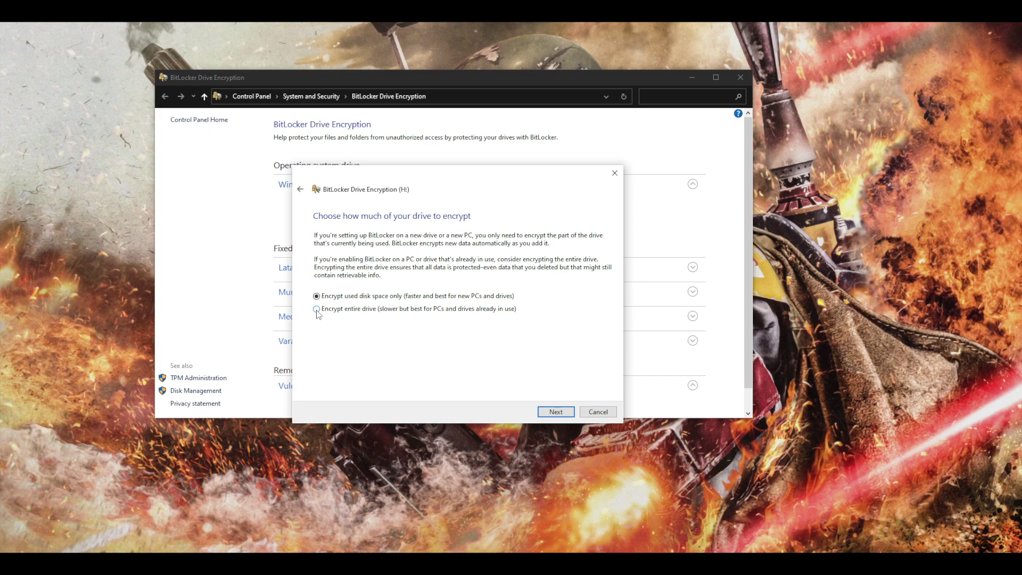
pyautogui.click(317, 310)
pyautogui.click(556, 413)
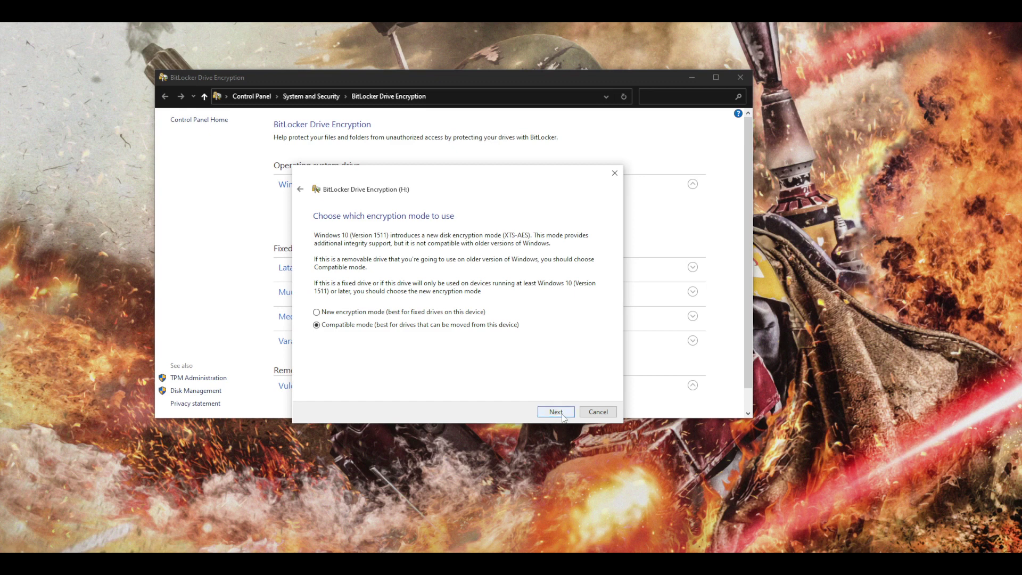
pyautogui.click(564, 416)
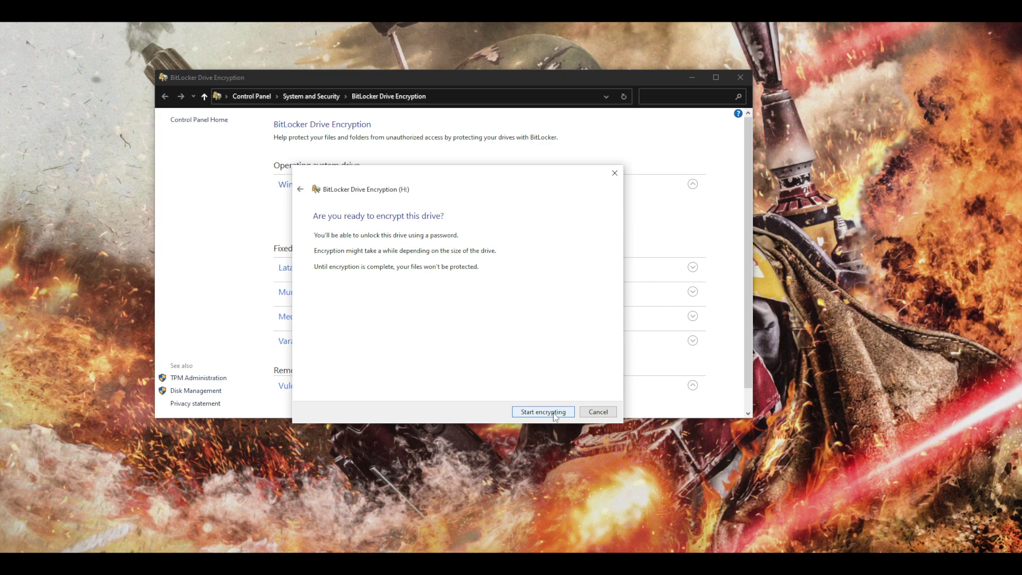
# Start encrypting drive H: and minimise Control Panel to watch the progress.
pyautogui.click(555, 417)
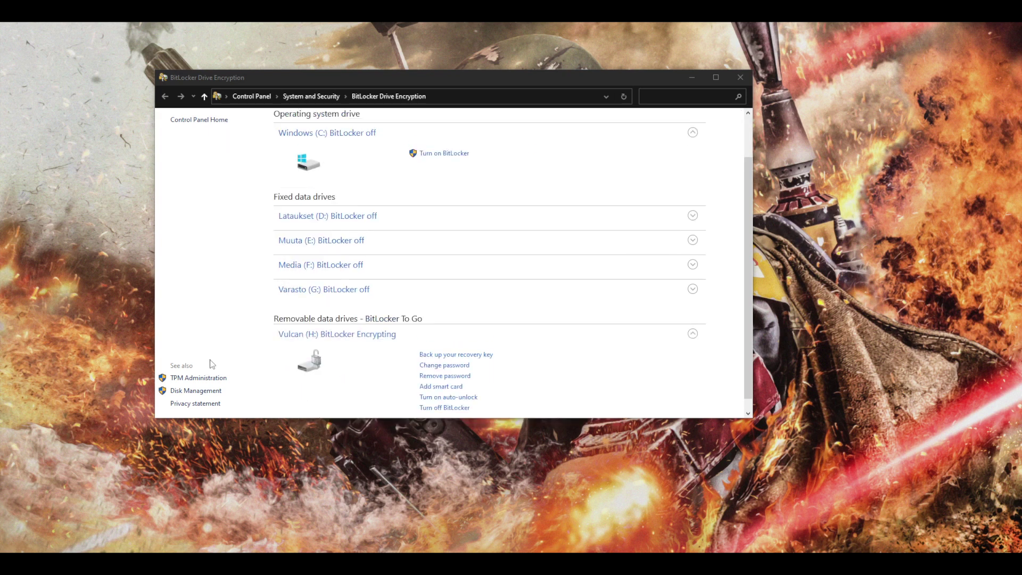
pyautogui.scroll(-1, 574, 381)
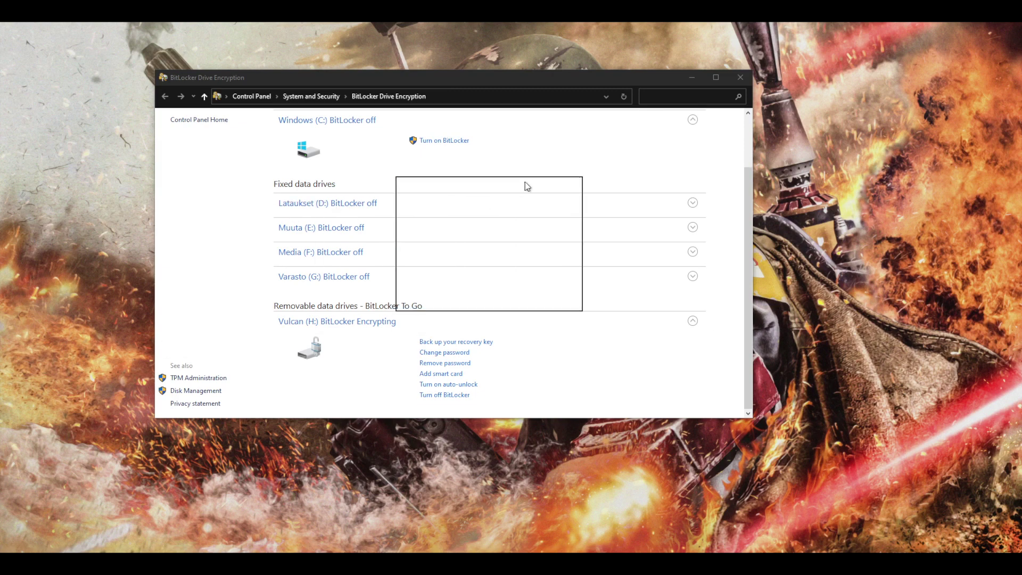
pyautogui.click(693, 77)
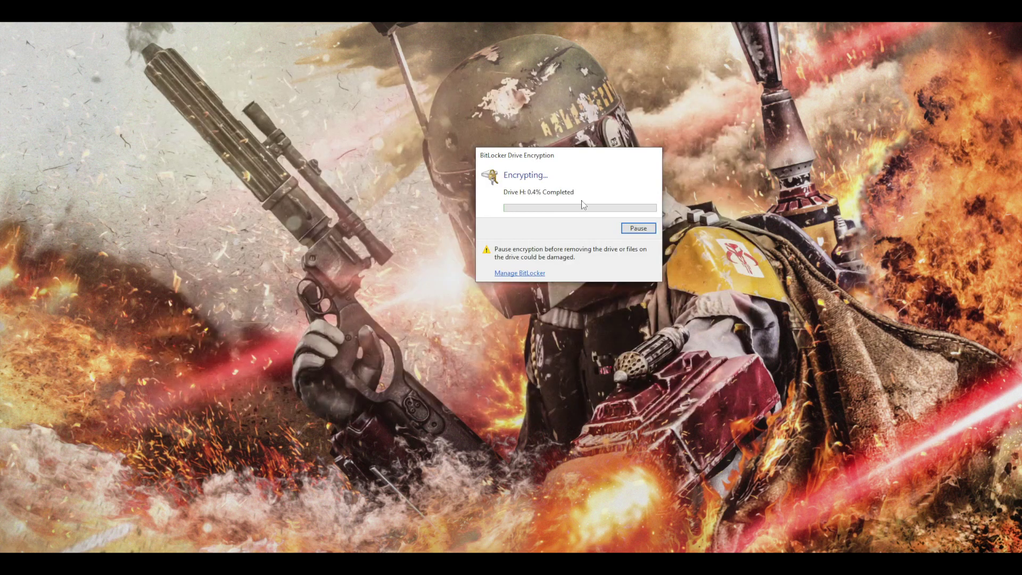
# Move the BitLocker encryption progress window aside.
pyautogui.moveTo(575, 153); pyautogui.dragTo(442, 178)
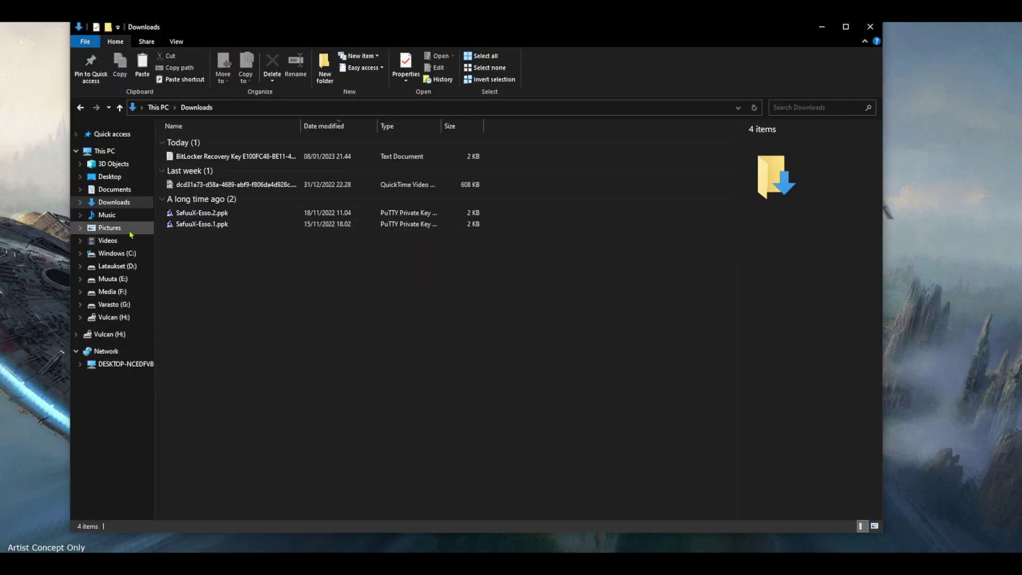
# Check that Vulcan (H:) is empty, then select both .ppk key files in Downloads.
pyautogui.click(114, 153)
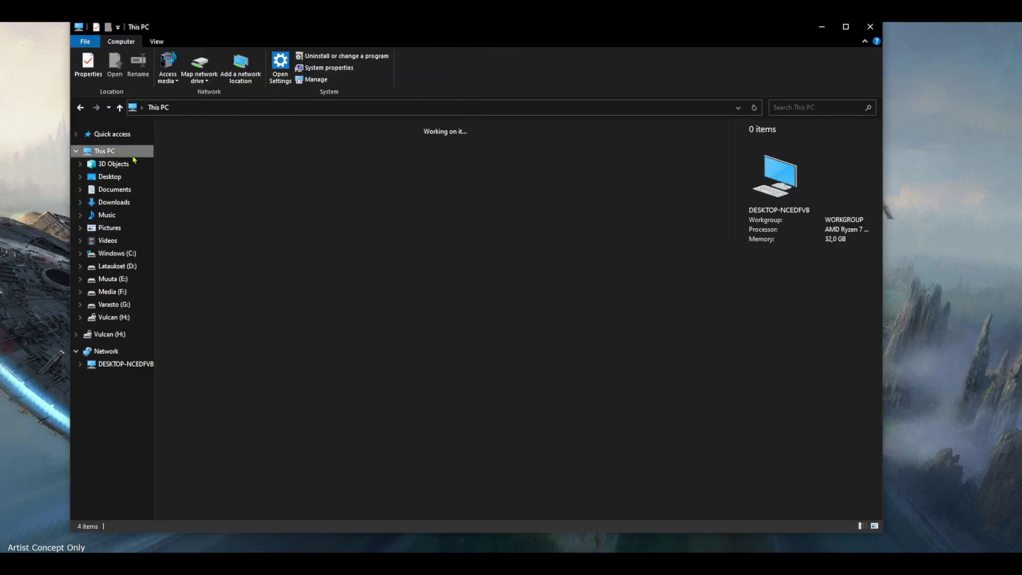
pyautogui.doubleClick(356, 248)
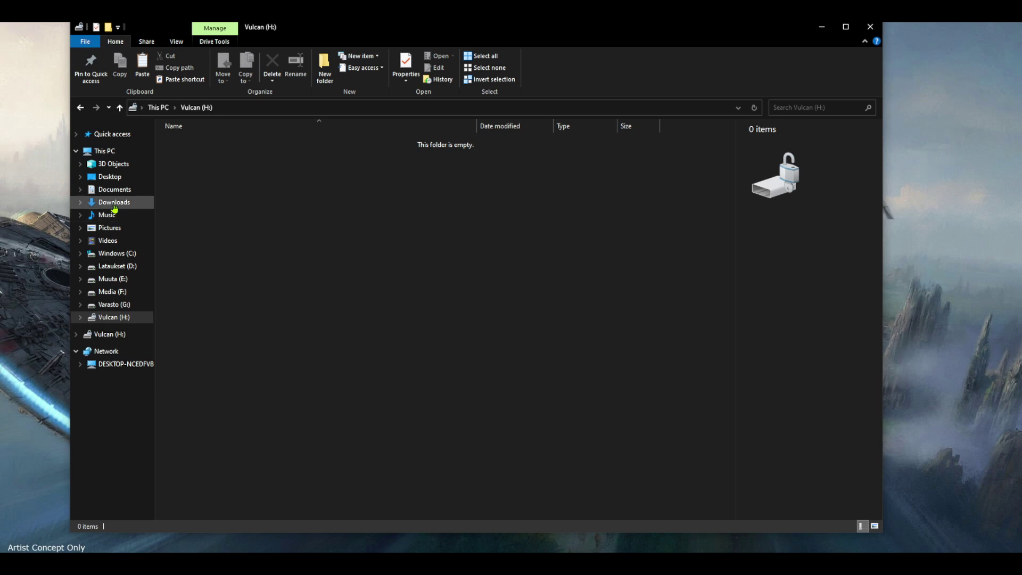
pyautogui.click(114, 204)
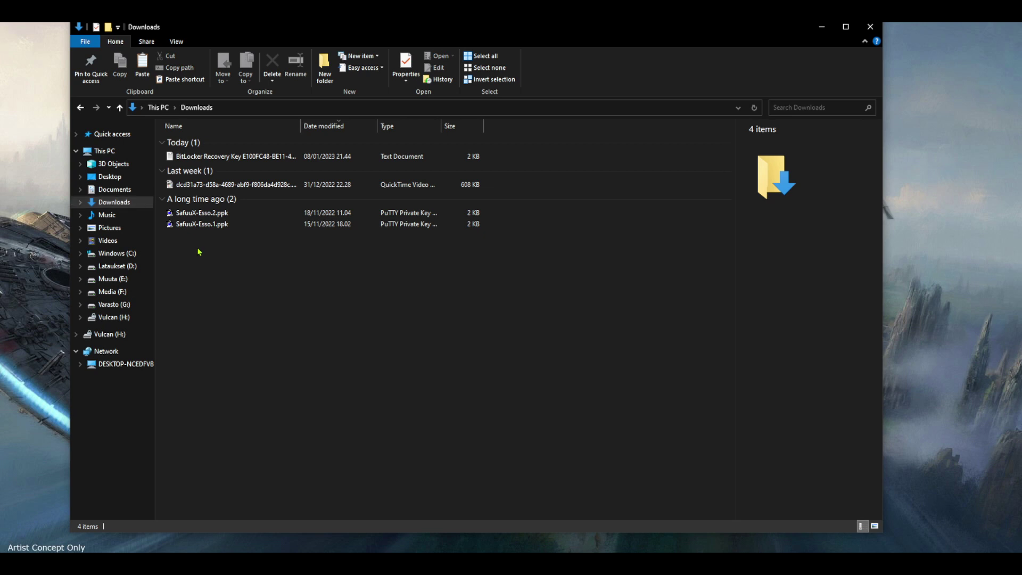
pyautogui.moveTo(199, 249); pyautogui.dragTo(204, 216)
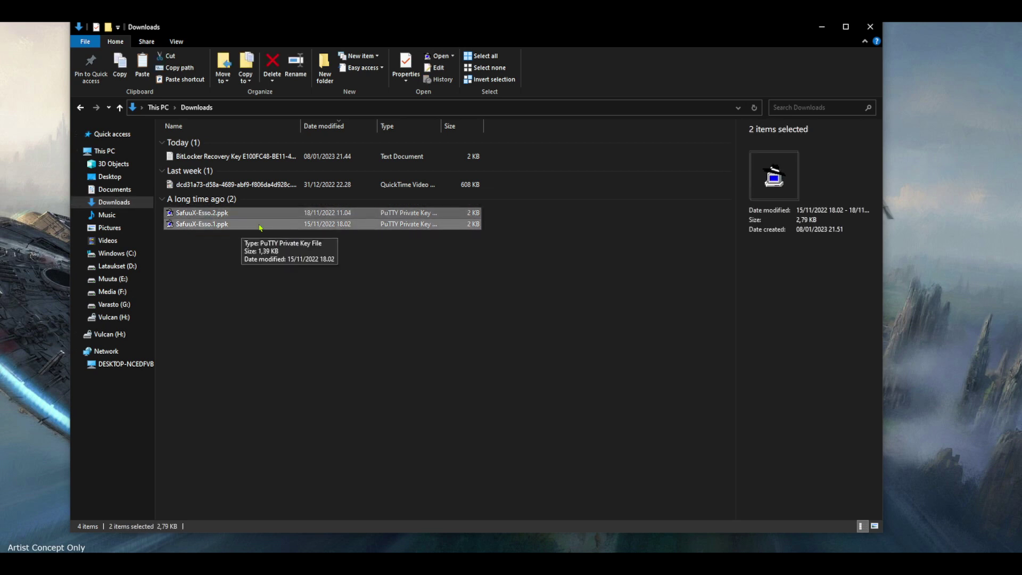
# Copy the two .ppk key files from Downloads and paste them onto Vulcan (H:).
pyautogui.rightClick(210, 218)
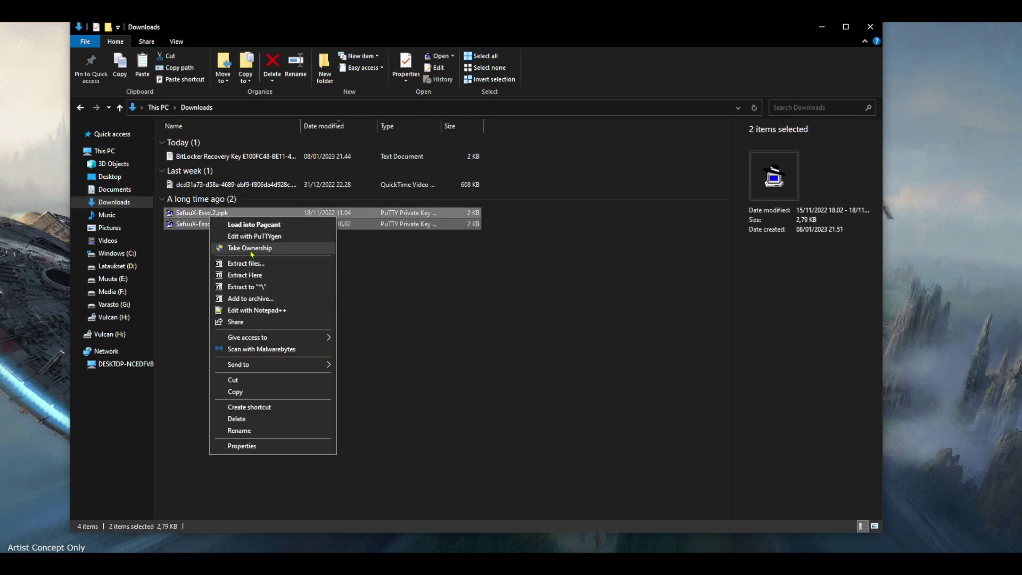
pyautogui.click(283, 393)
pyautogui.click(104, 339)
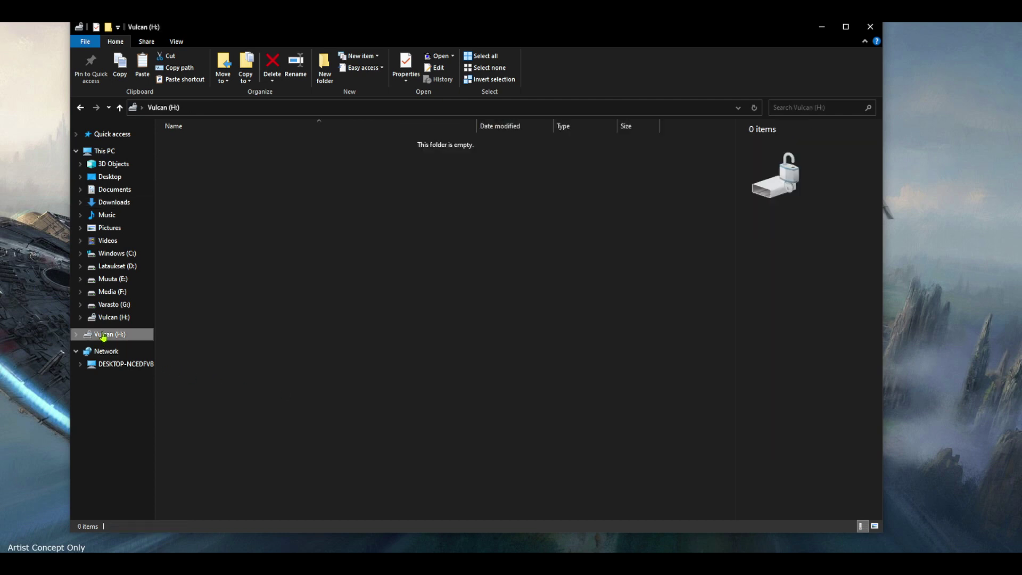
pyautogui.rightClick(278, 231)
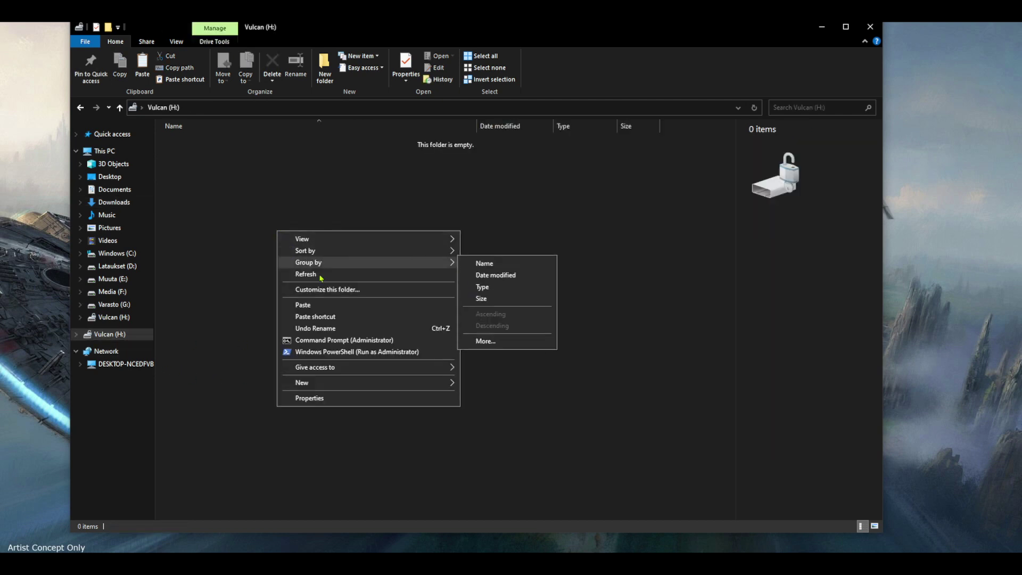
pyautogui.click(344, 305)
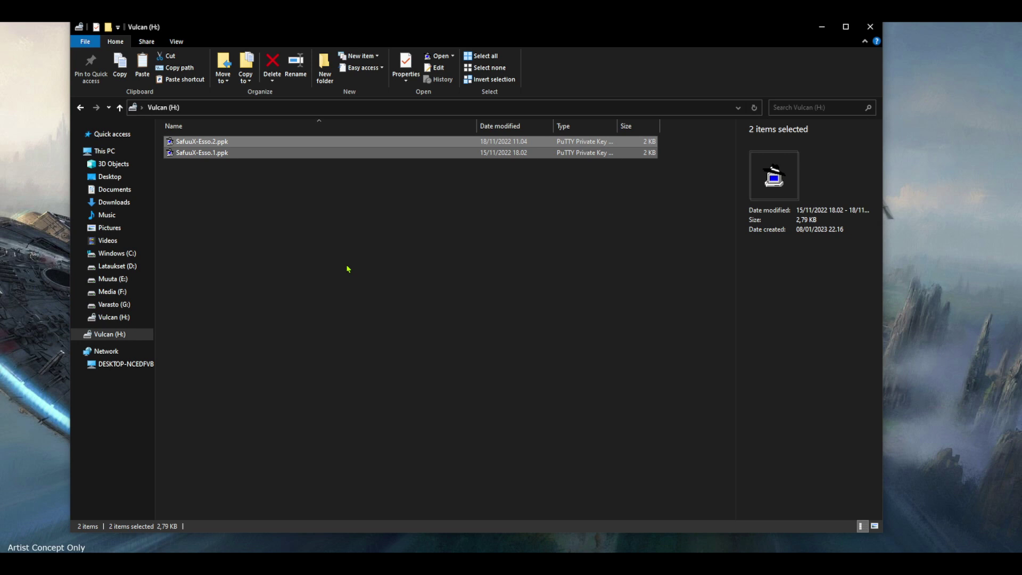
pyautogui.click(347, 269)
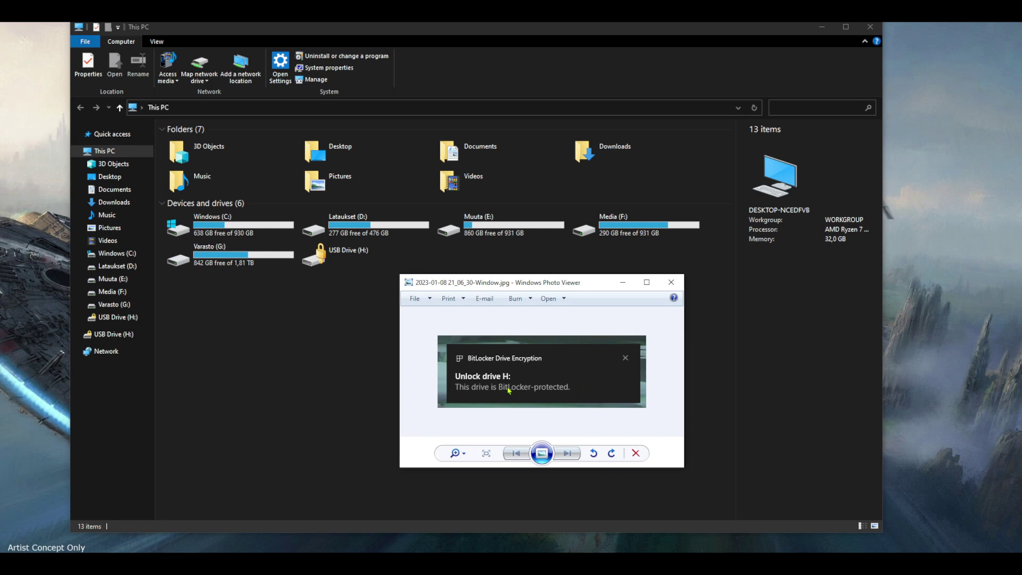
# Close the BitLocker unlock-prompt screenshot and move the Photo Viewer window aside.
pyautogui.click(676, 289)
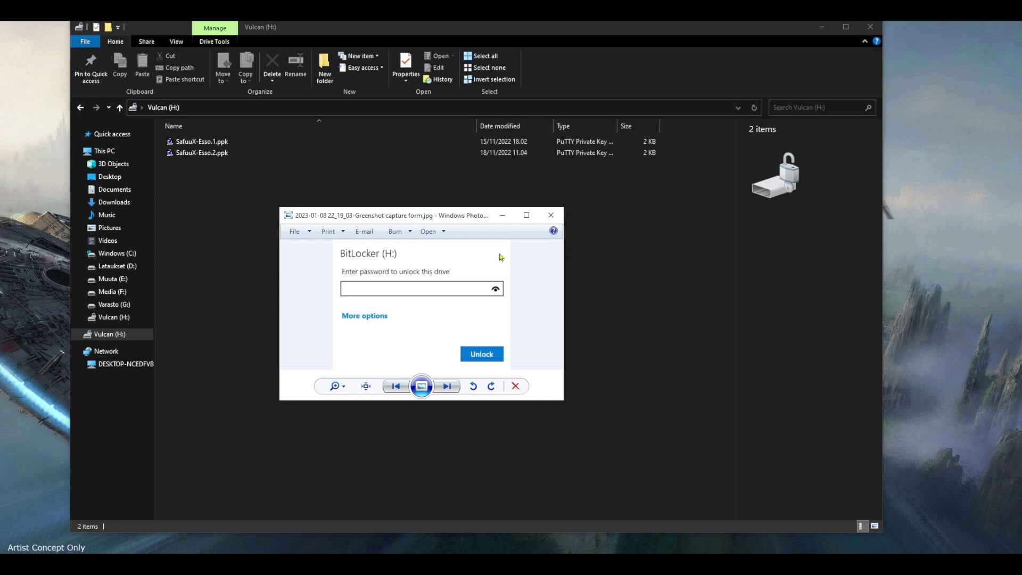
pyautogui.click(448, 216)
pyautogui.moveTo(447, 216); pyautogui.dragTo(0, 229)
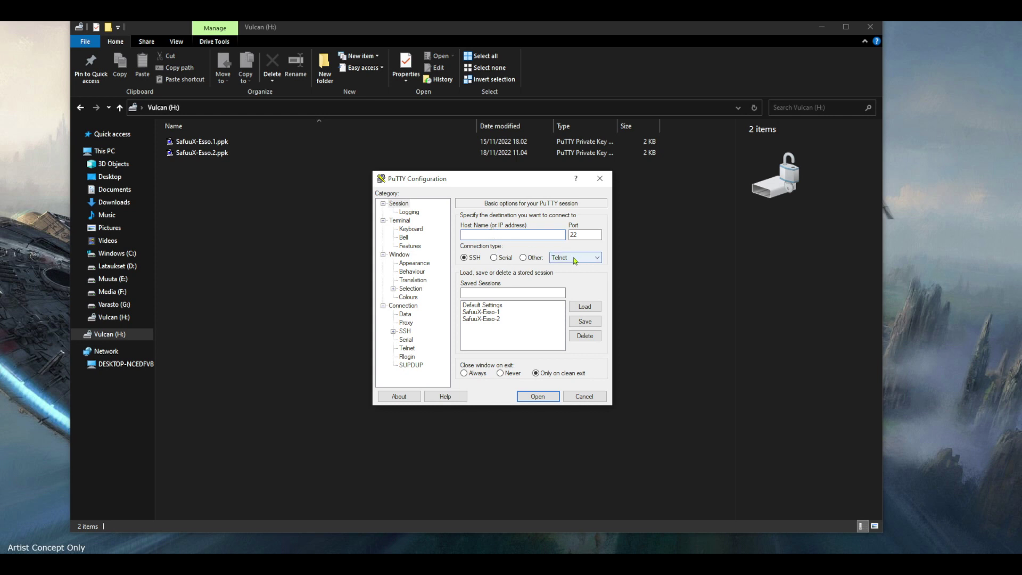
# Paste 13.51.215.221 as the host name and expand Connection > SSH > Auth.
pyautogui.hotkey('ctrl', 'v')
pyautogui.click(394, 331)
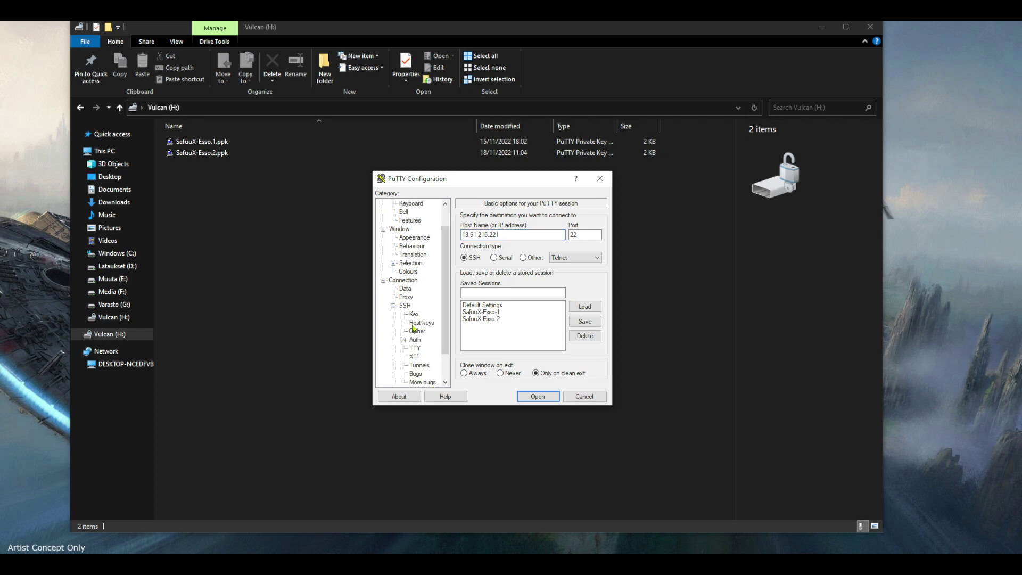
pyautogui.click(403, 341)
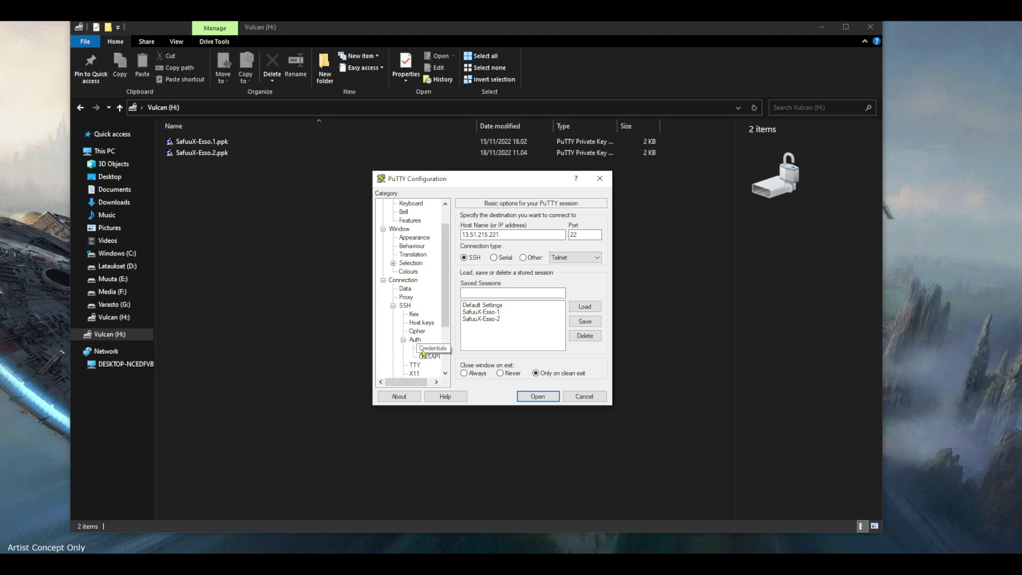
# Choose H:\SafuuX-Esso.2.ppk as the private key under Auth > Credentials.
pyautogui.click(428, 350)
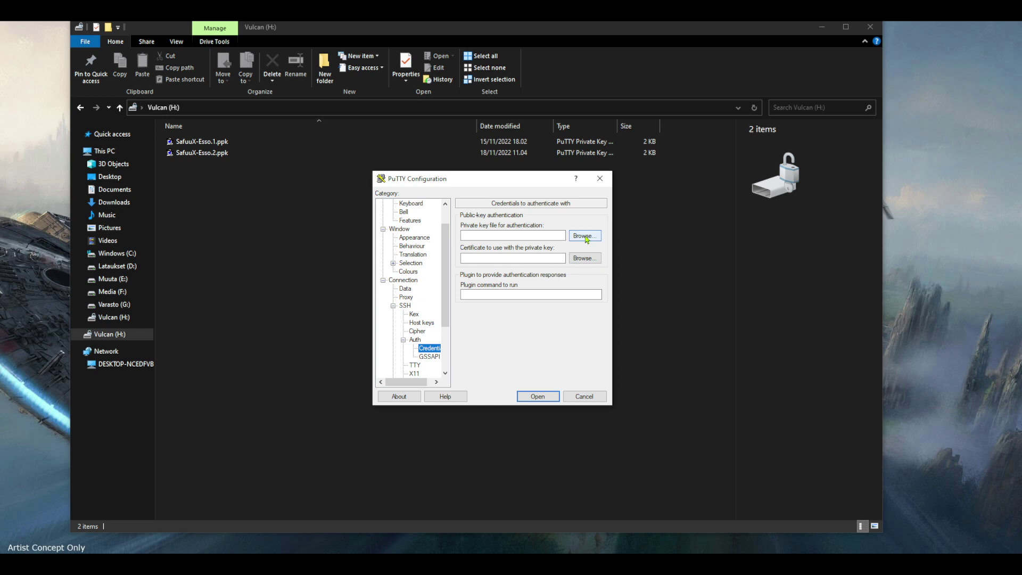
pyautogui.click(585, 236)
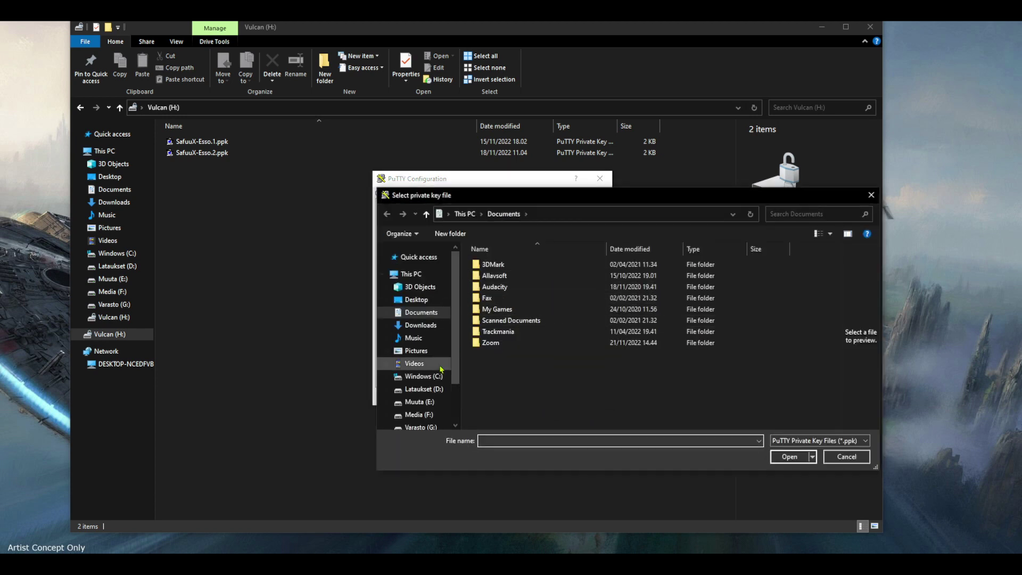
pyautogui.scroll(-2, 434, 378)
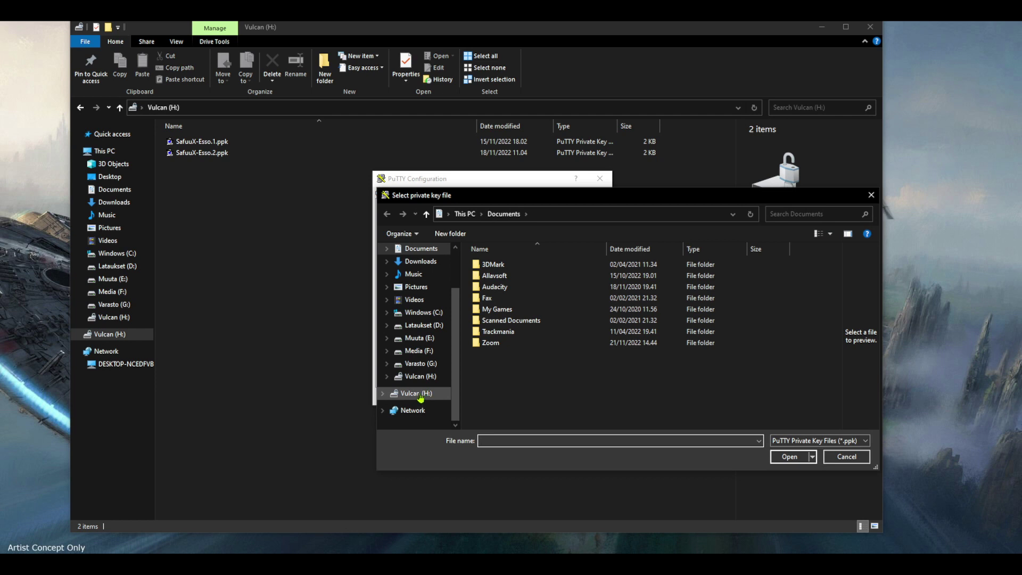
pyautogui.click(417, 394)
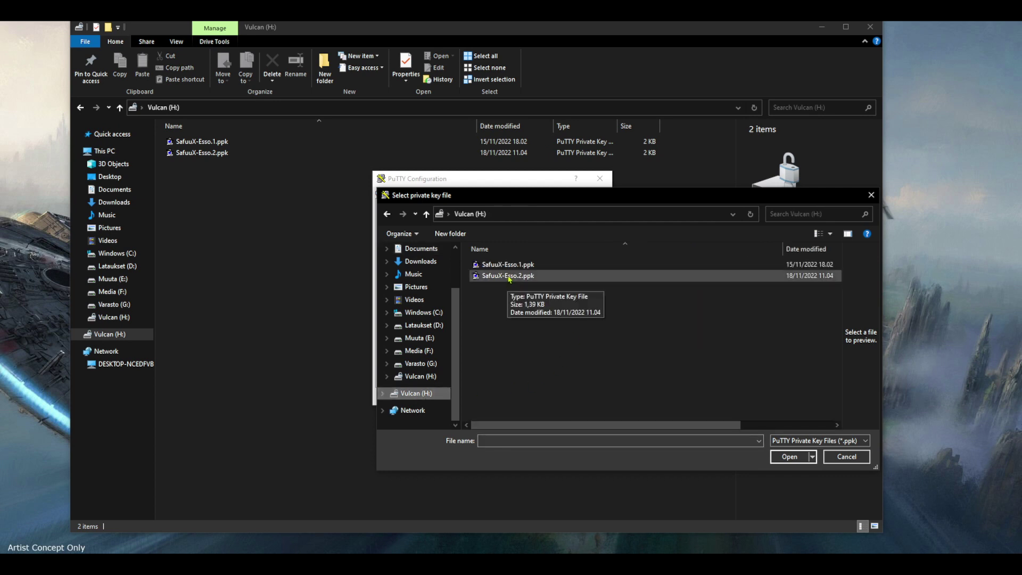
pyautogui.click(509, 277)
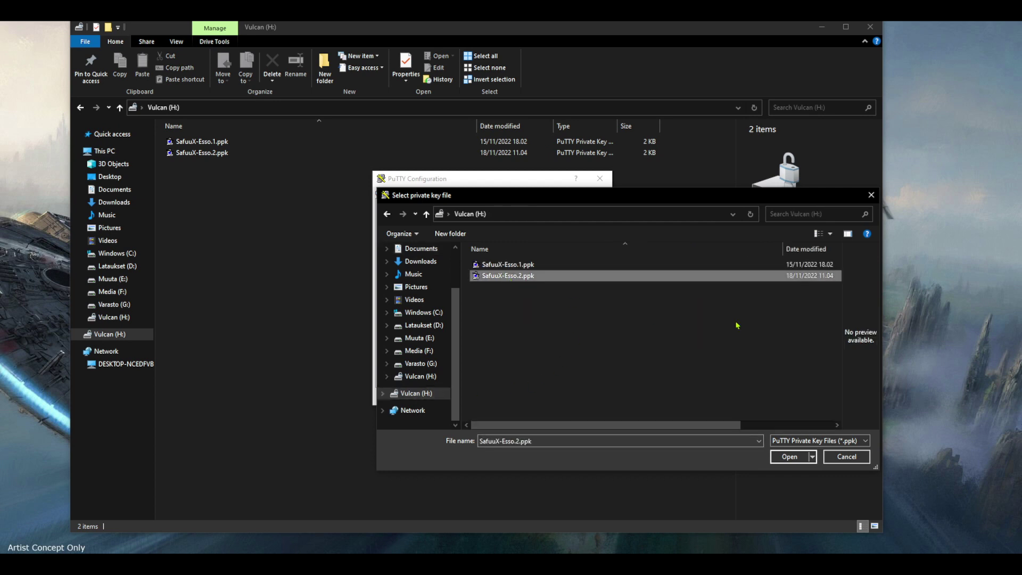
pyautogui.click(787, 459)
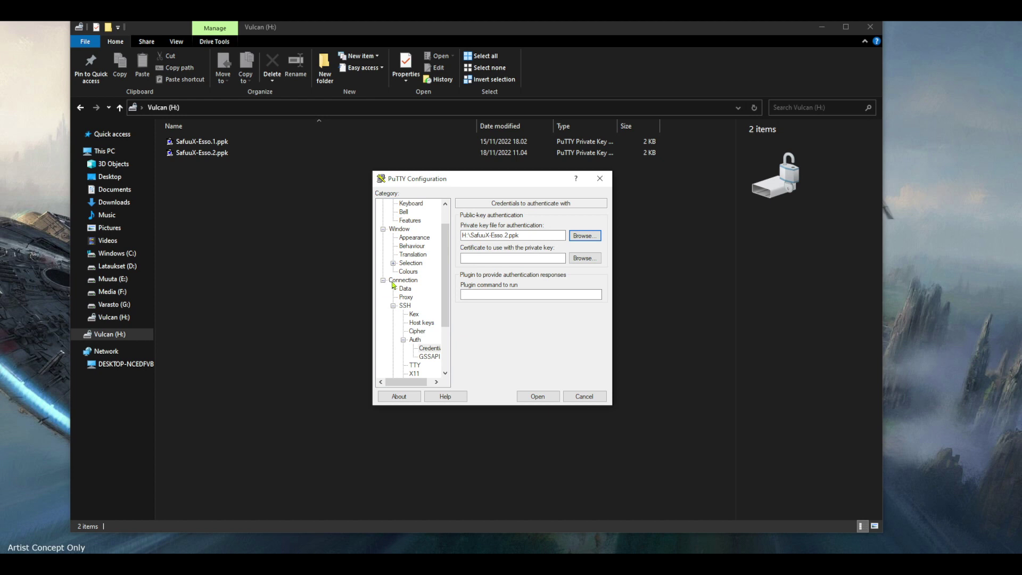
# Save the connection settings as session 'test' and launch it.
pyautogui.scroll(1, 419, 298)
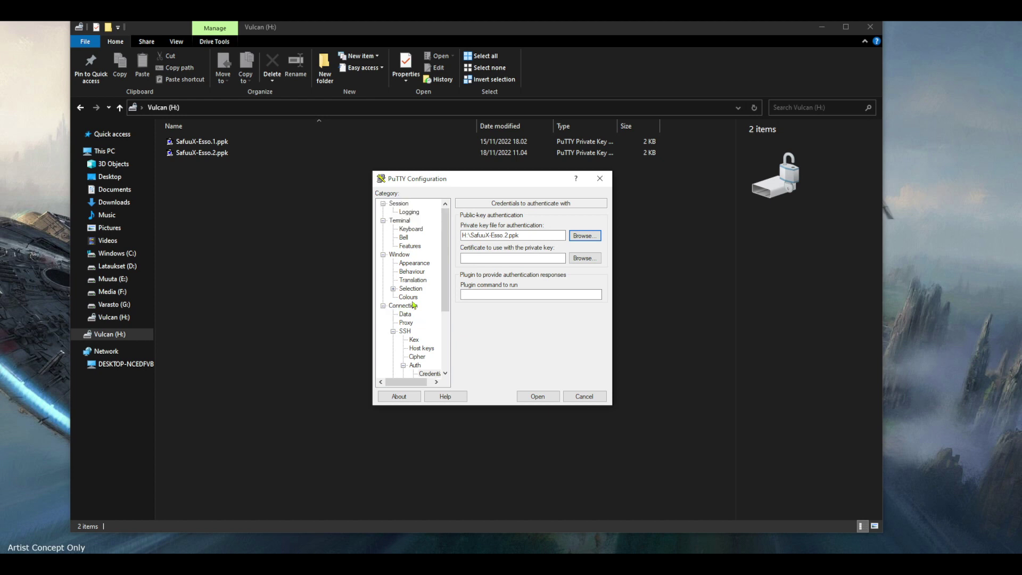
pyautogui.click(400, 204)
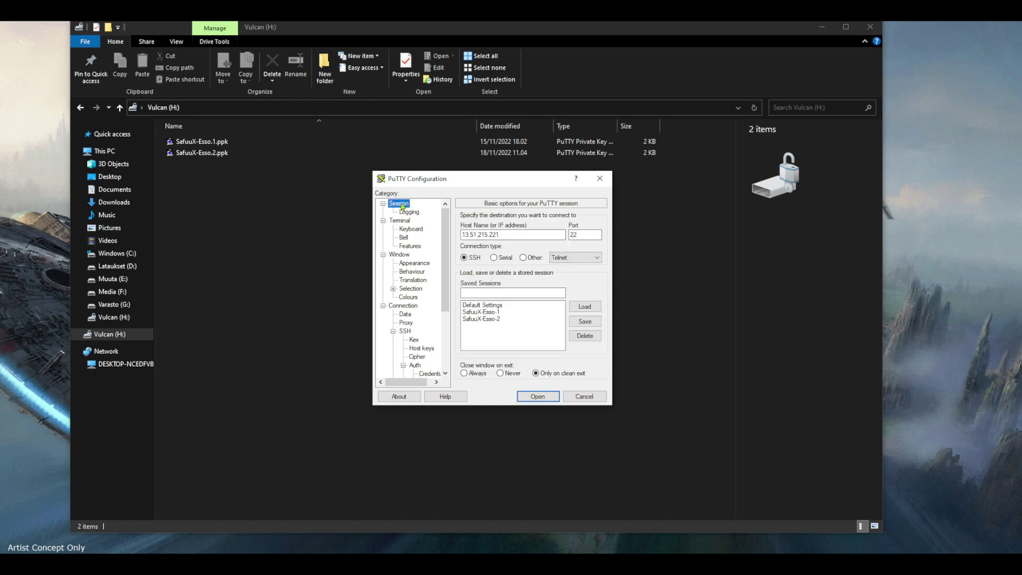
pyautogui.click(515, 292)
pyautogui.write('test')
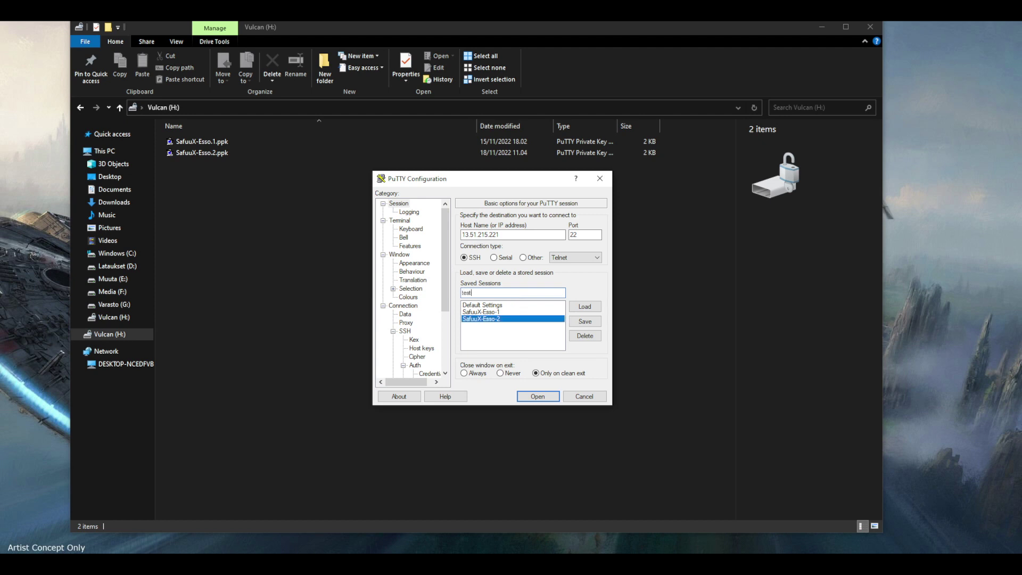
pyautogui.click(591, 323)
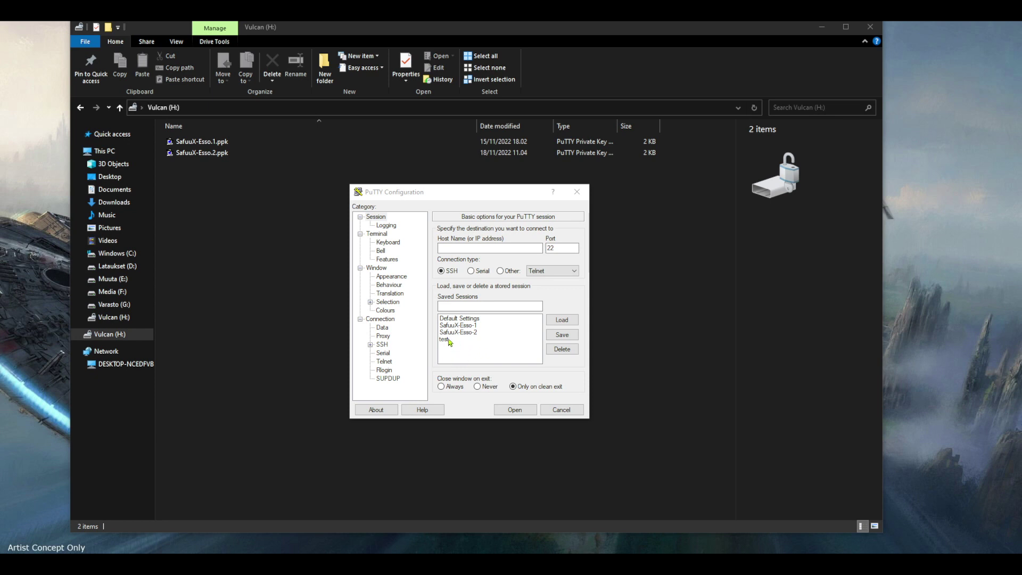
pyautogui.doubleClick(448, 343)
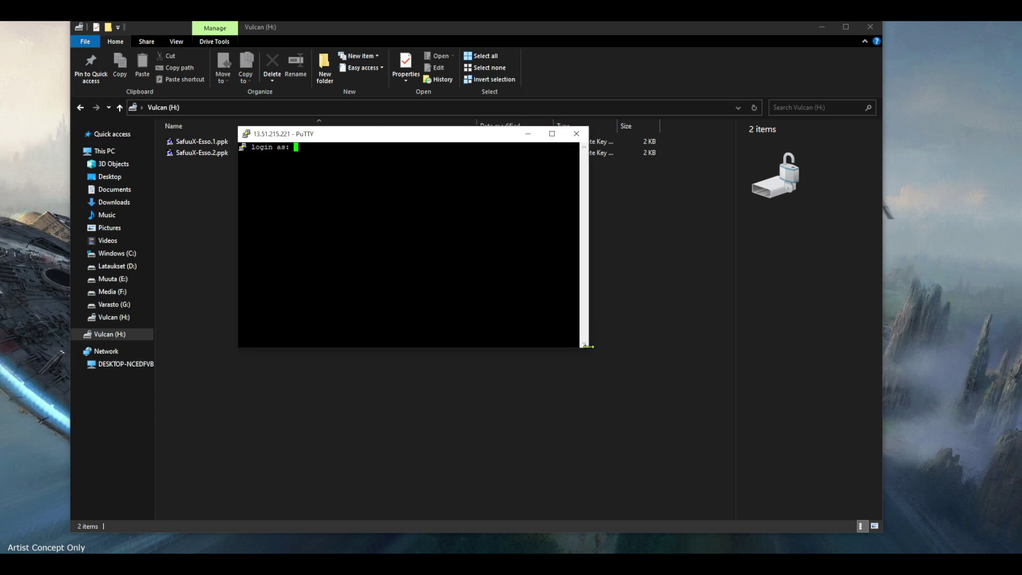
# Enlarge the terminal, log in as ubuntu, then log out with exit.
pyautogui.moveTo(588, 347); pyautogui.dragTo(810, 475)
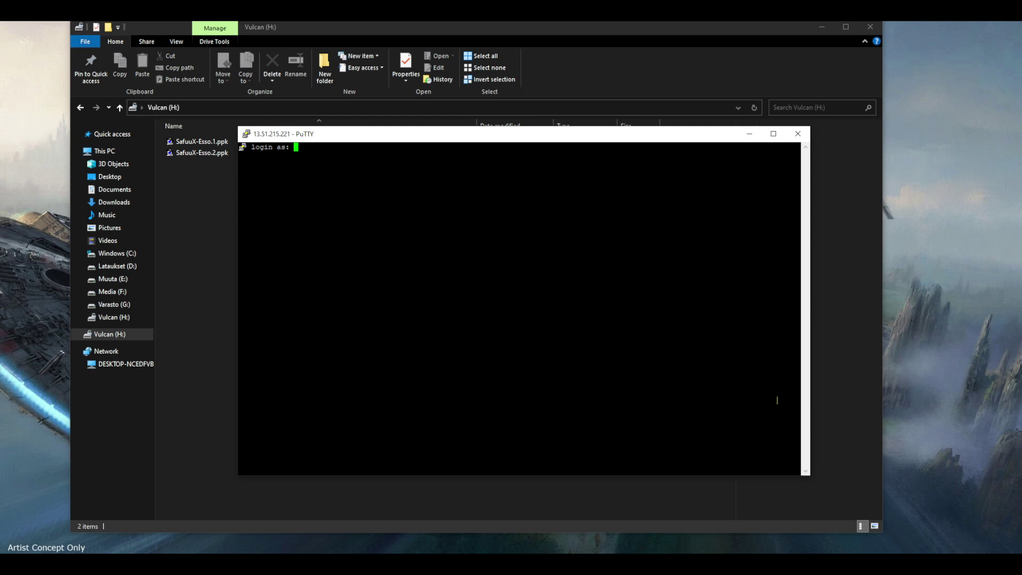
pyautogui.write('ubuntu')
pyautogui.press('Return')
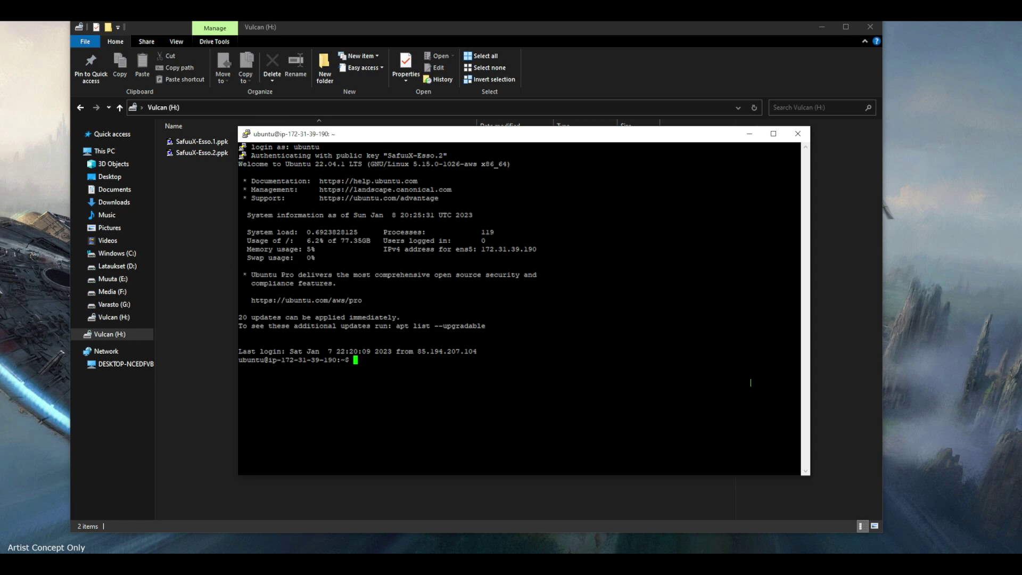
pyautogui.write('exit')
pyautogui.press('Return')
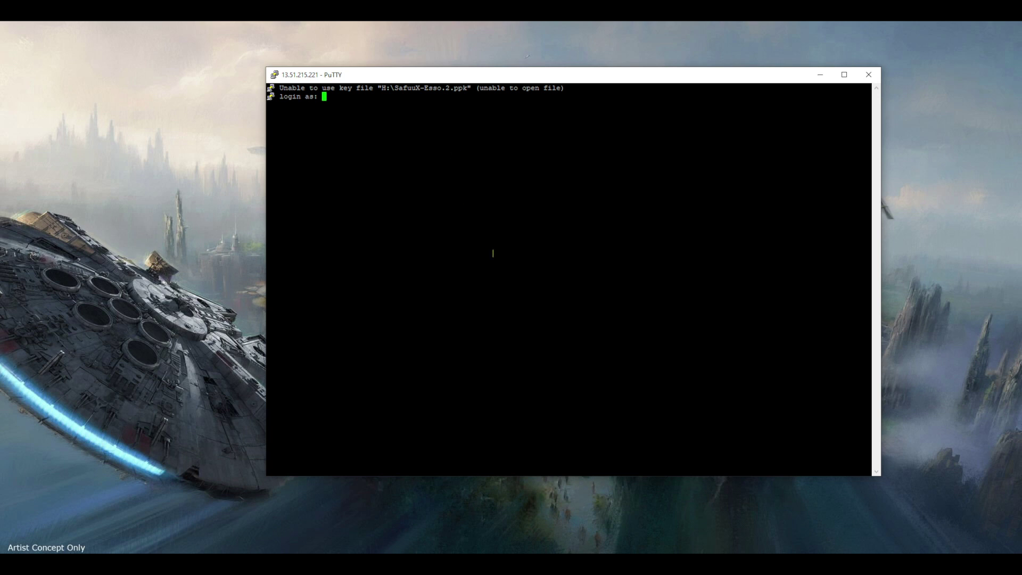
# Enter ubuntu as the login name and dismiss the fatal key-file authentication error.
pyautogui.write('ubuntu')
pyautogui.press('Return')
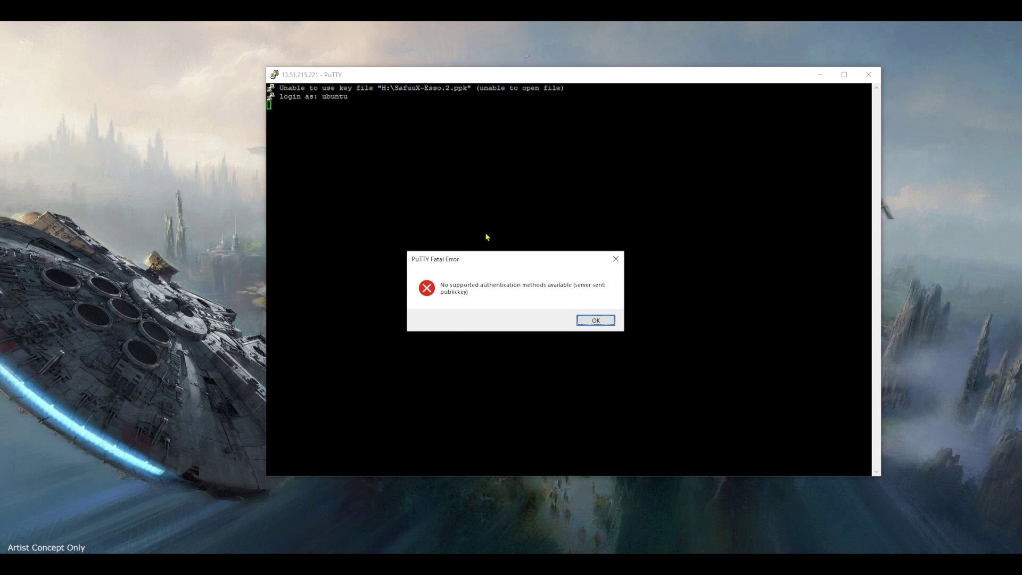
pyautogui.click(596, 322)
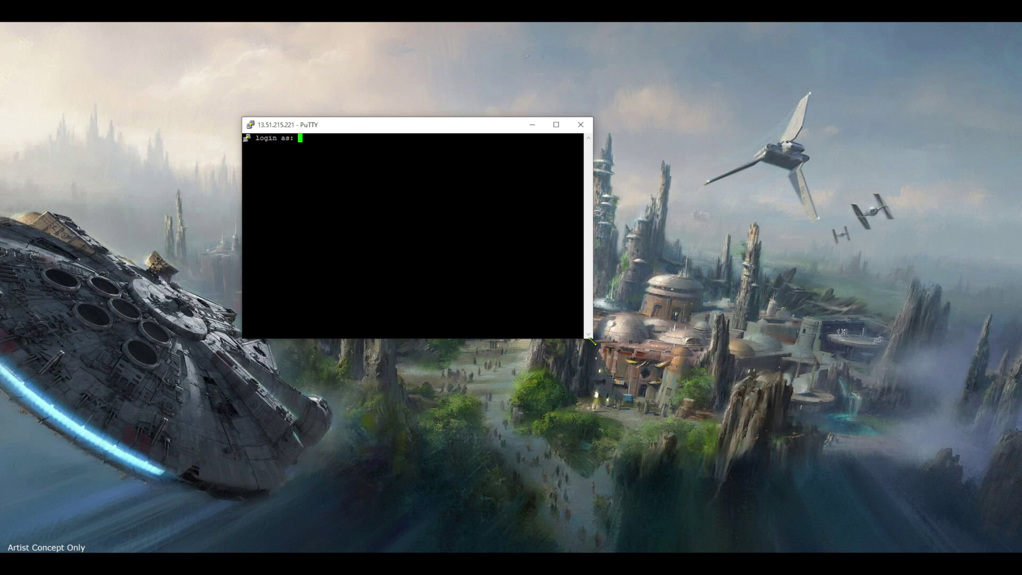
# Enlarge the terminal, log in as ubuntu, and type exit at the shell prompt.
pyautogui.moveTo(588, 336); pyautogui.dragTo(861, 467)
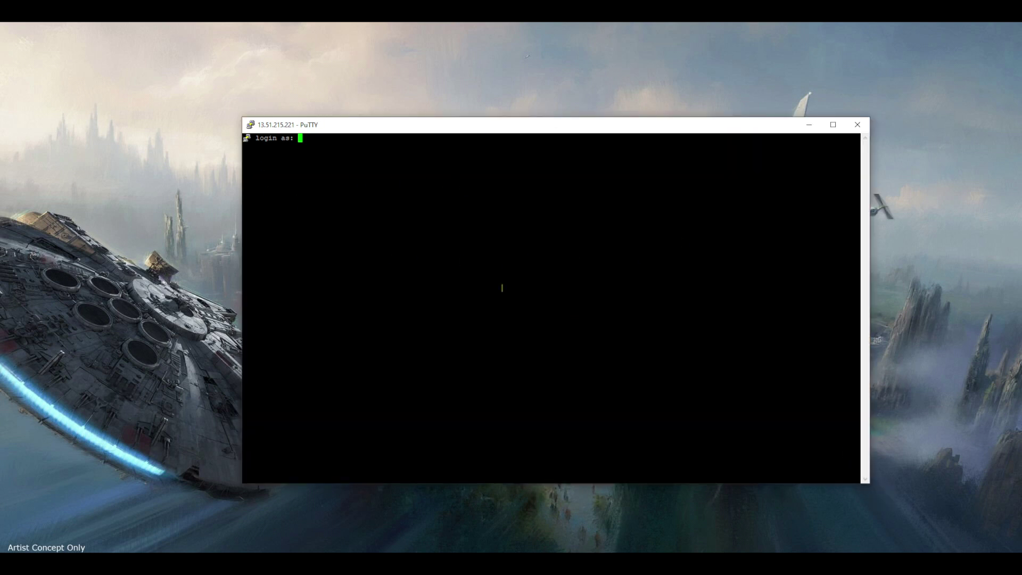
pyautogui.write('ubuntu')
pyautogui.press('Return')
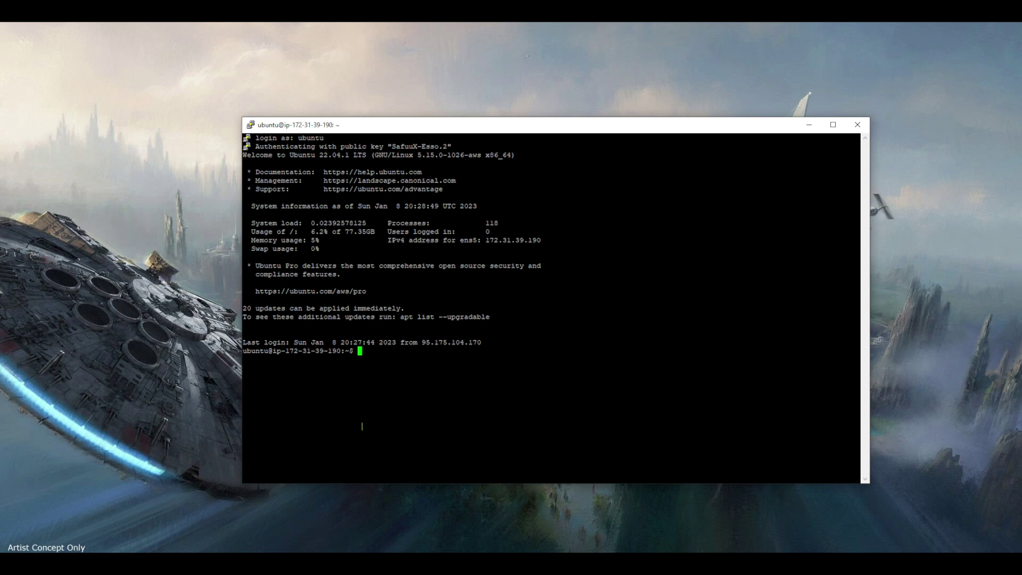
pyautogui.write('exit')
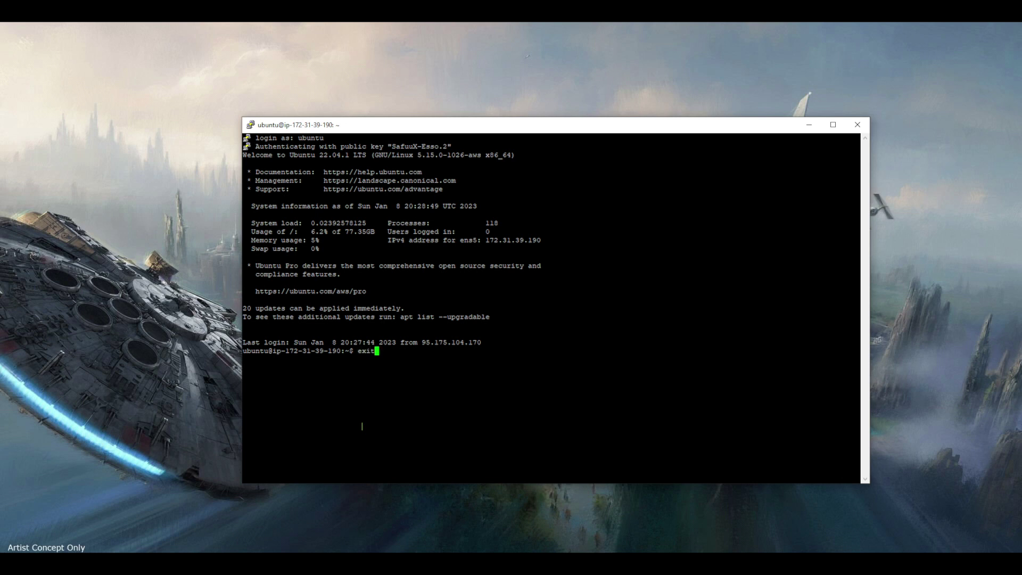